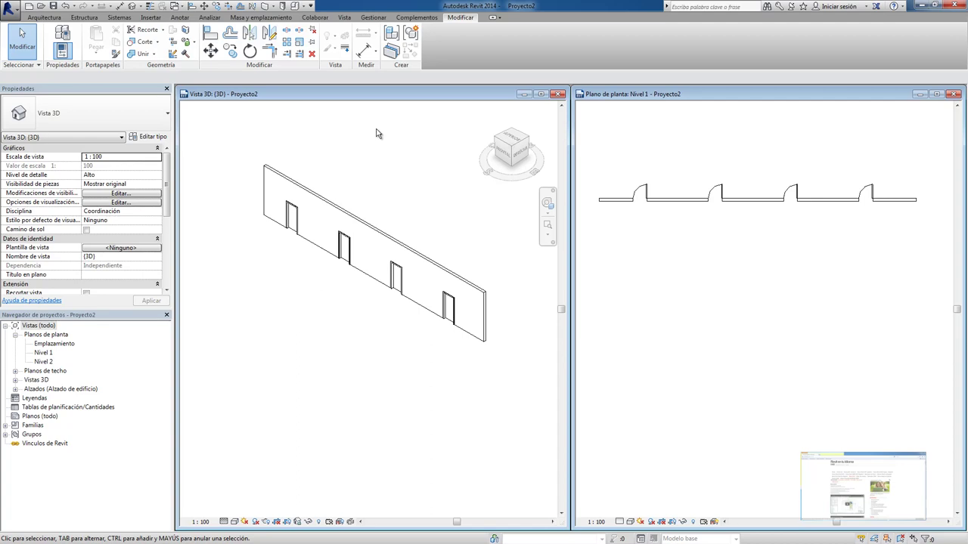
# Select the first M_Simple-A ras door in the wall in the Nivel 1 floor plan
pyautogui.click(664, 173)
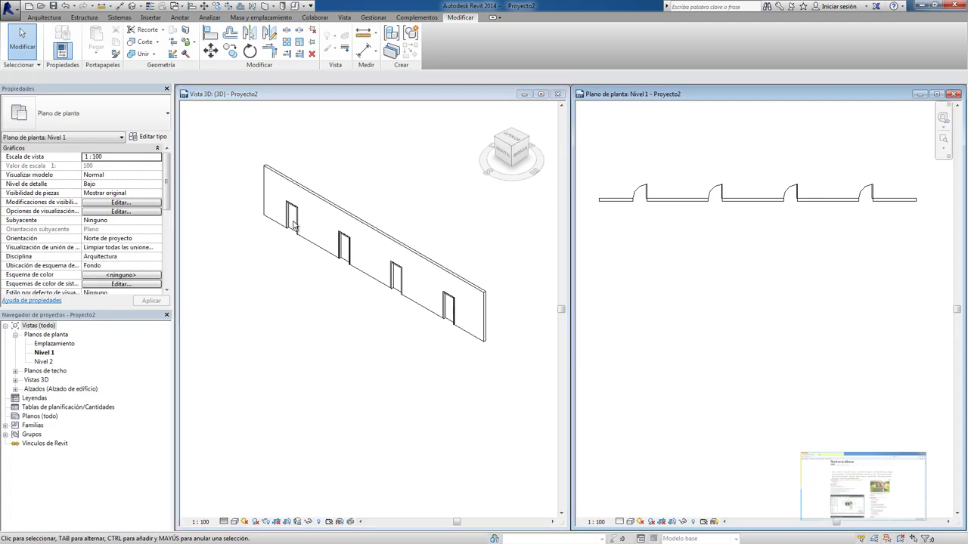
pyautogui.click(428, 198)
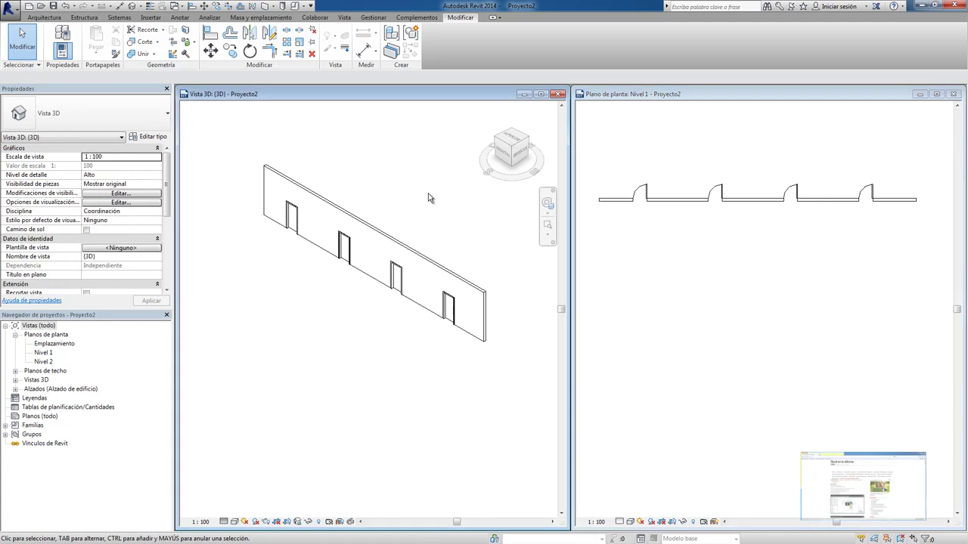
pyautogui.click(647, 193)
pyautogui.click(645, 191)
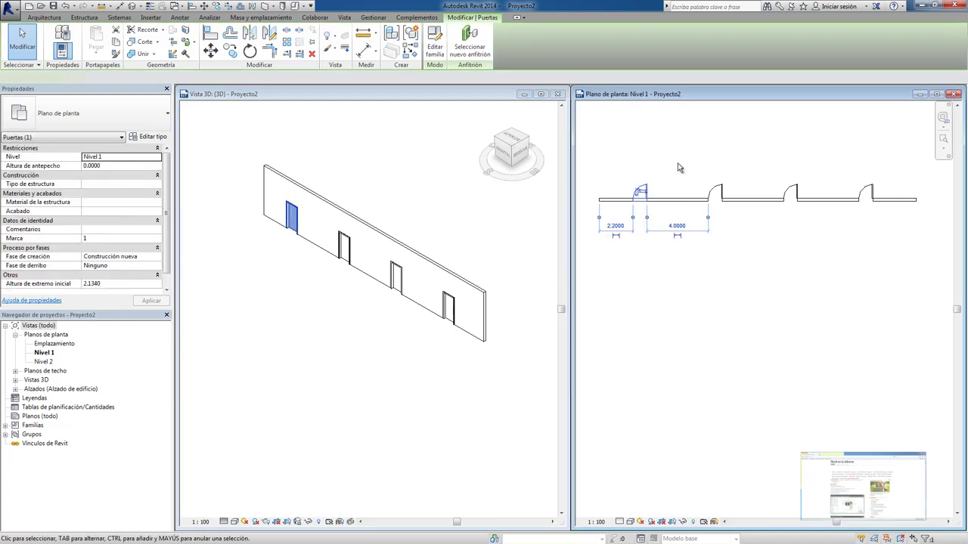
# Open the M_Simple-A ras.rfa family for editing and orbit its 3D view to a corner
pyautogui.click(434, 47)
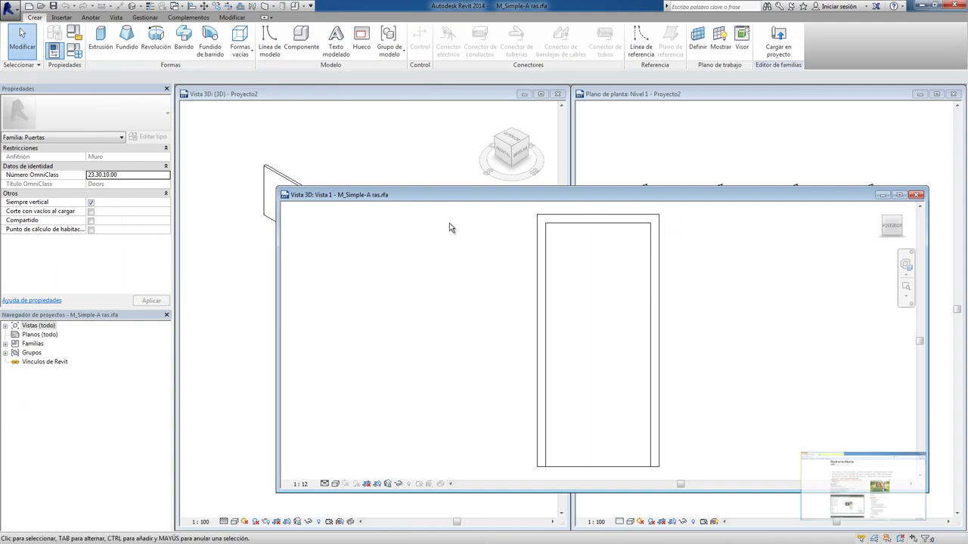
pyautogui.moveTo(579, 188); pyautogui.dragTo(579, 112)
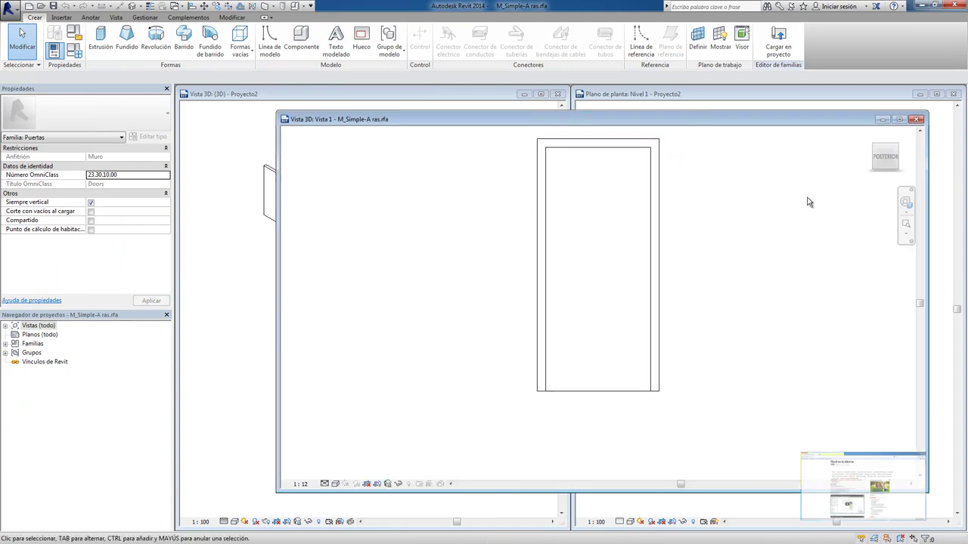
pyautogui.moveTo(886, 158)
pyautogui.click(899, 149)
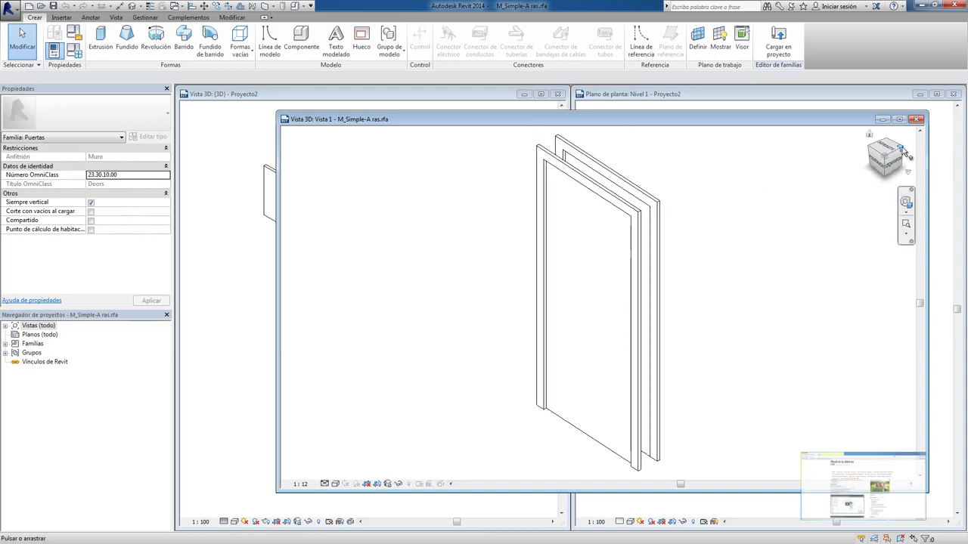
pyautogui.click(907, 153)
pyautogui.click(902, 154)
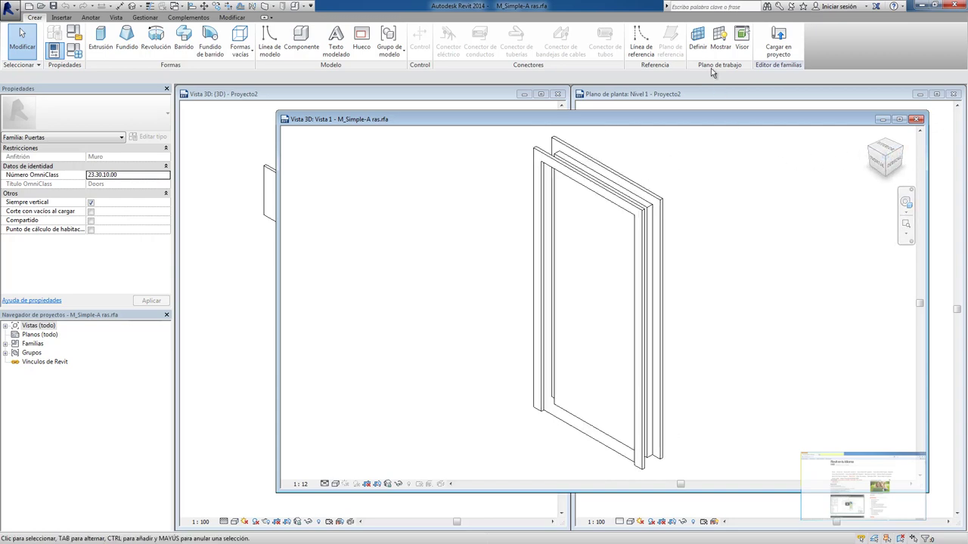
# Set the work plane to the door panel's face and display it as a grid
pyautogui.click(698, 43)
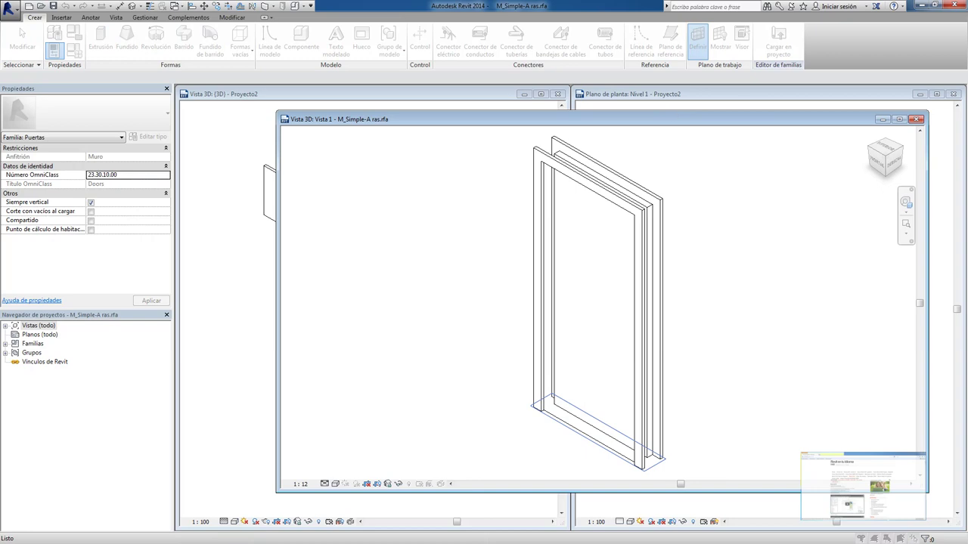
pyautogui.click(336, 287)
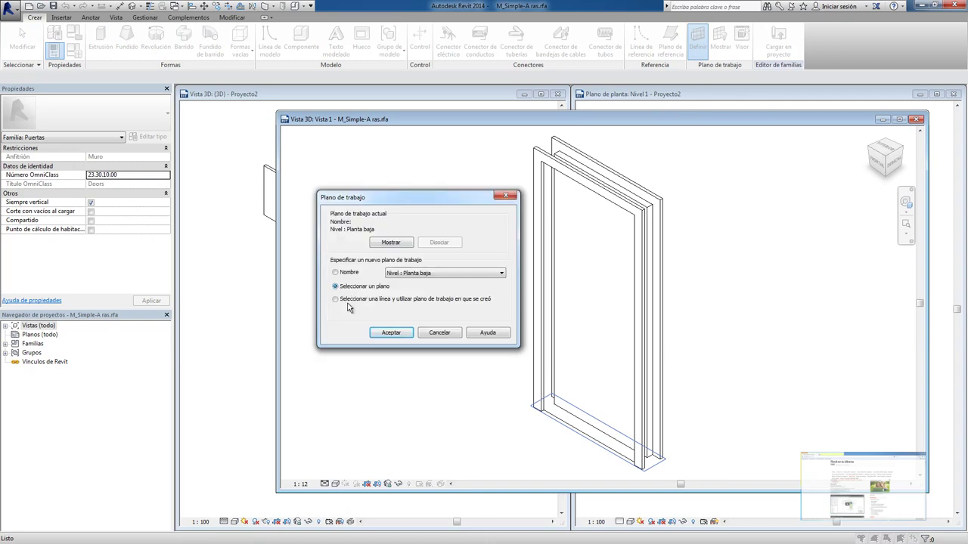
pyautogui.click(391, 334)
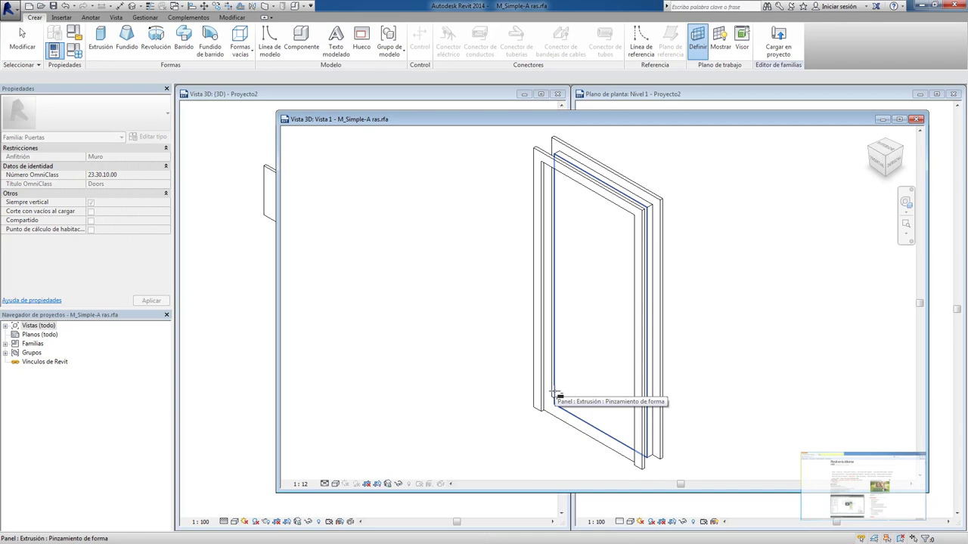
pyautogui.click(556, 394)
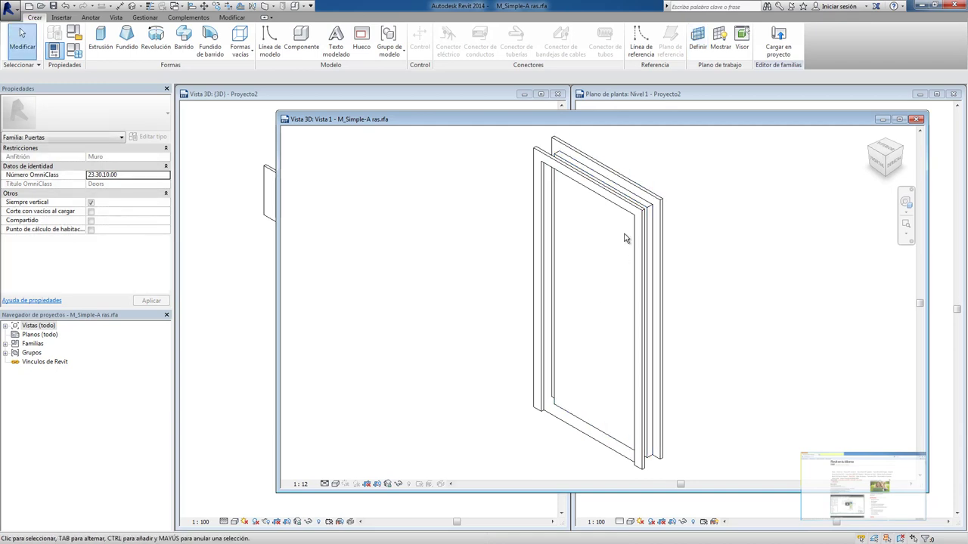
pyautogui.click(720, 37)
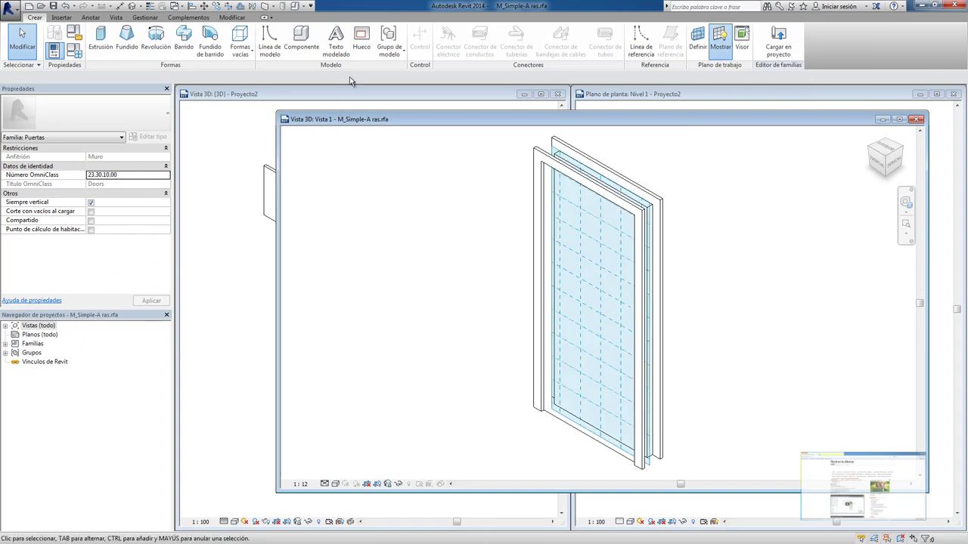
pyautogui.click(336, 42)
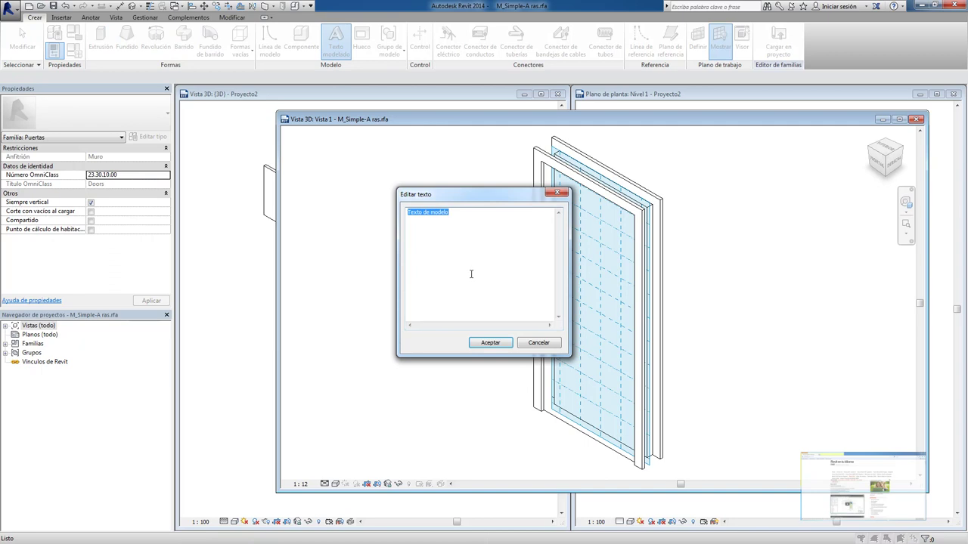
# Place the default 'Texto de modelo' model text on the door panel and select it
pyautogui.click(490, 343)
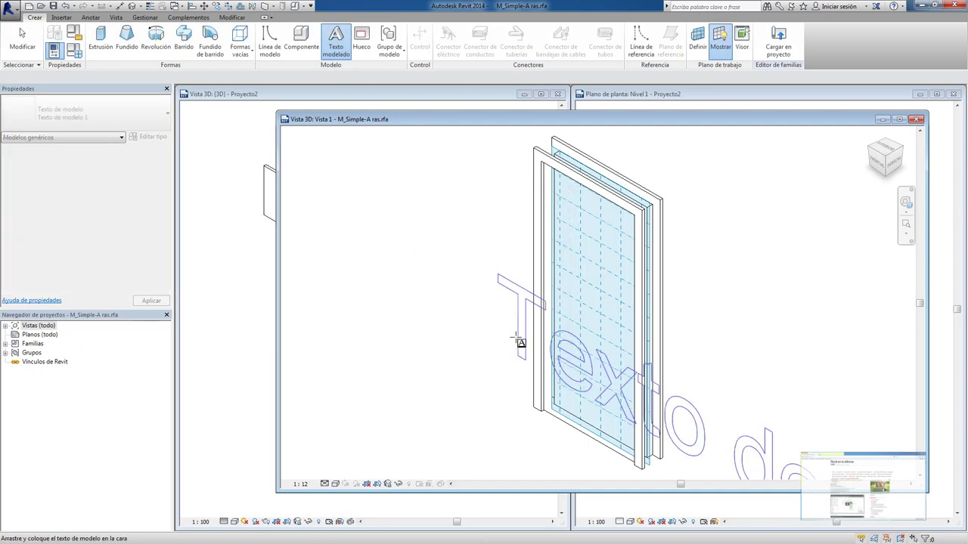
pyautogui.click(564, 276)
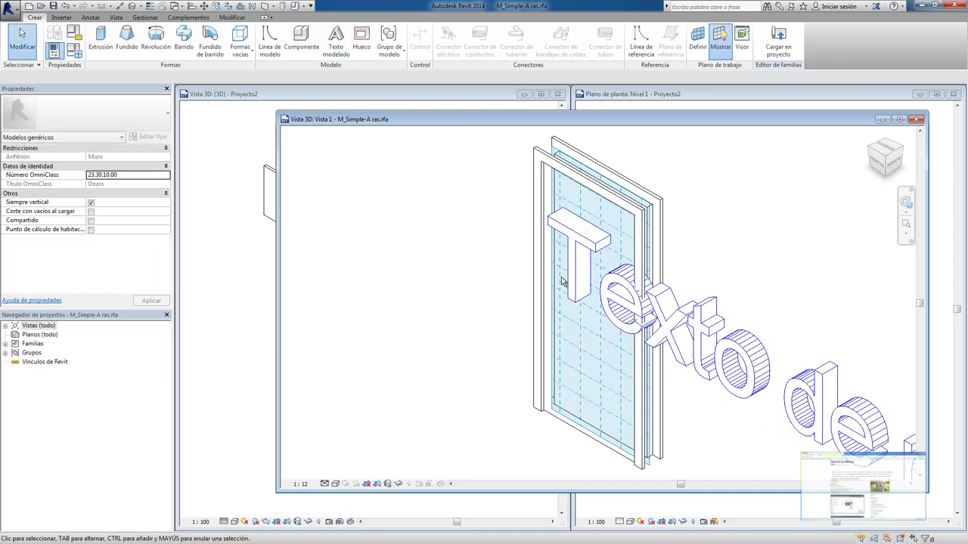
pyautogui.click(707, 306)
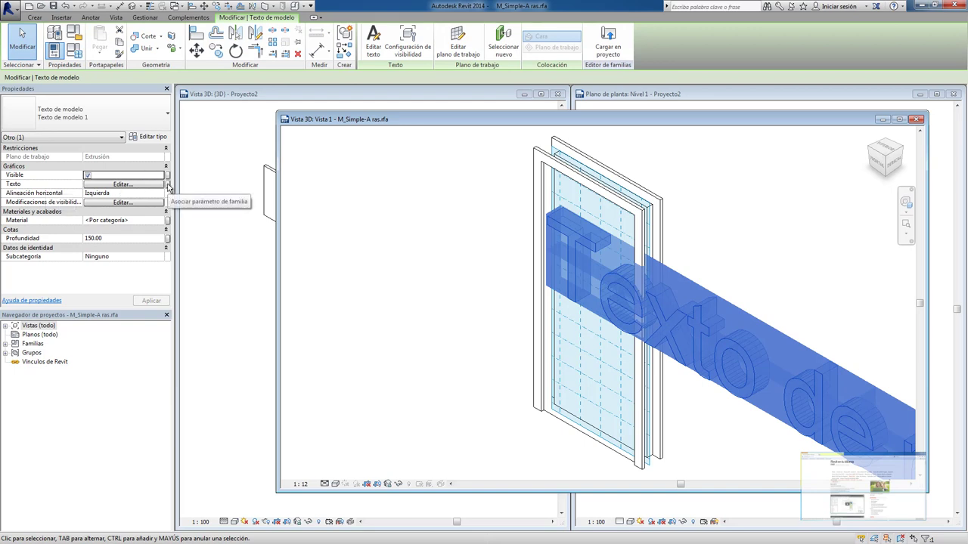
# Link the model text's Texto property to a new family parameter named 'Número de puerta'
pyautogui.click(168, 185)
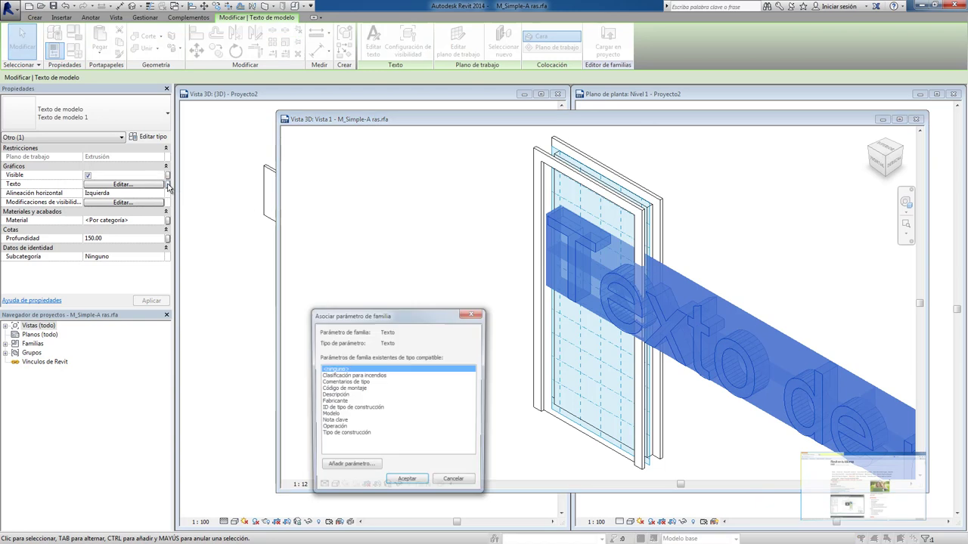
pyautogui.click(347, 469)
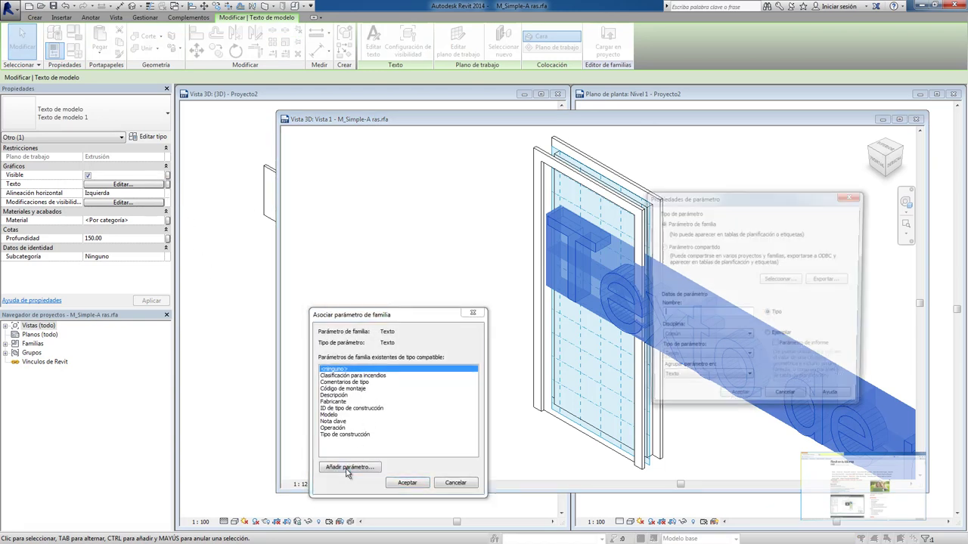
pyautogui.click(677, 313)
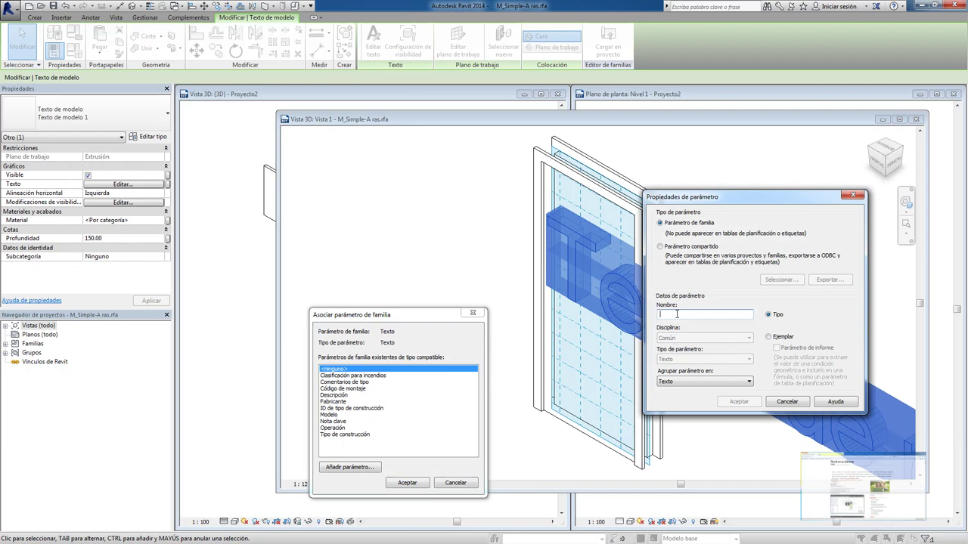
pyautogui.write('Número de puerta')
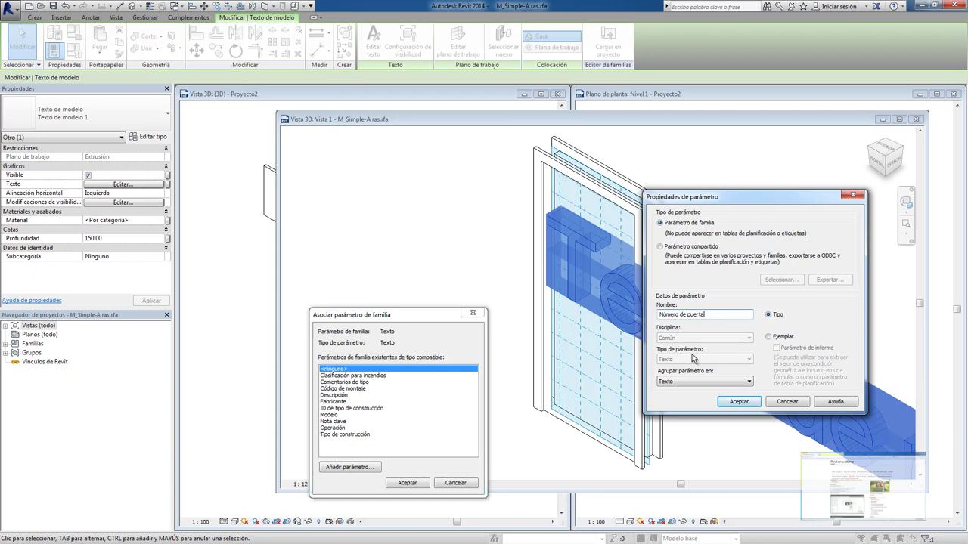
pyautogui.click(662, 382)
pyautogui.click(743, 403)
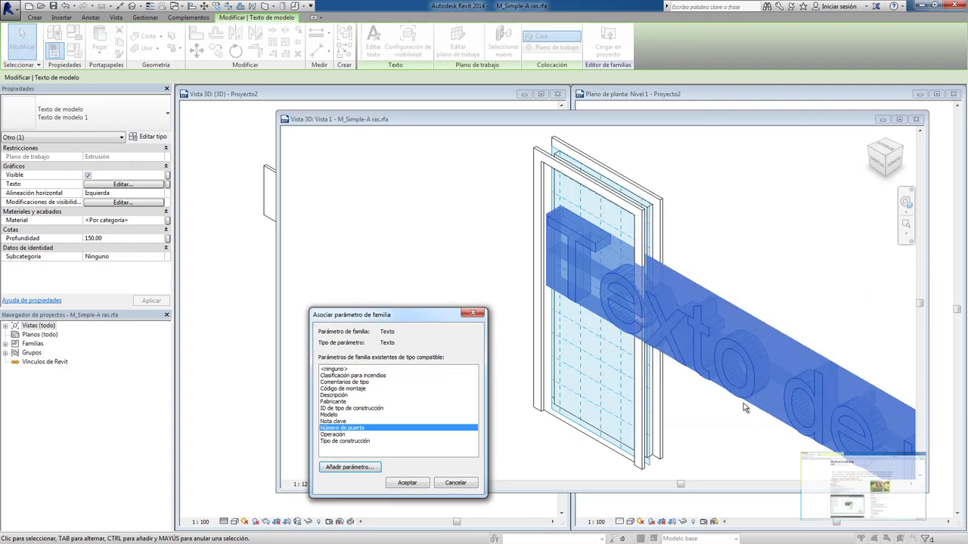
pyautogui.click(408, 483)
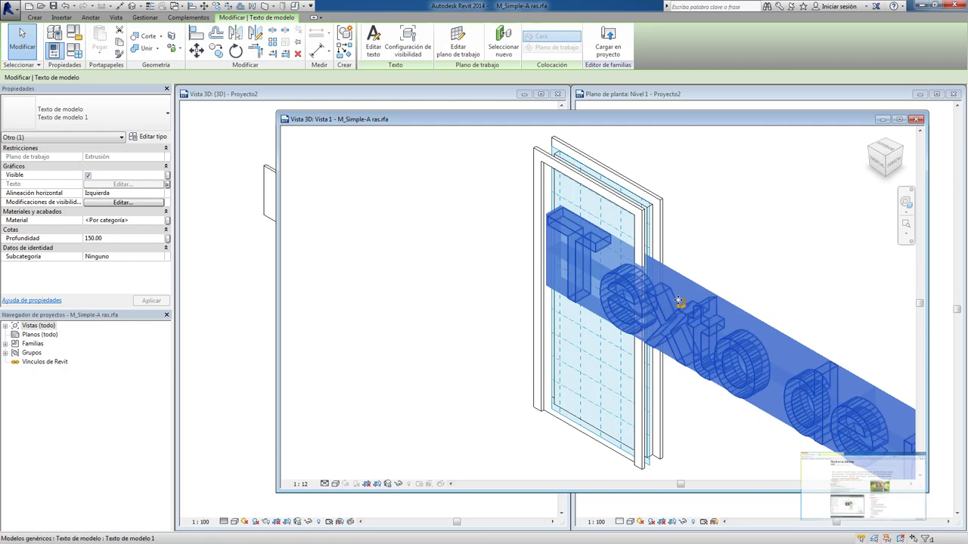
# Set the model text's extrusion depth to 20
pyautogui.click(110, 238)
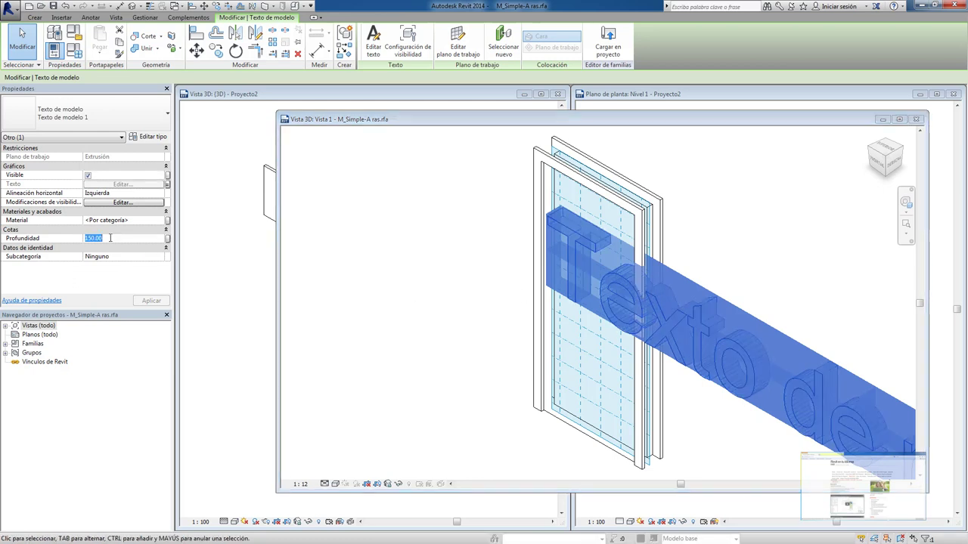
pyautogui.write('20')
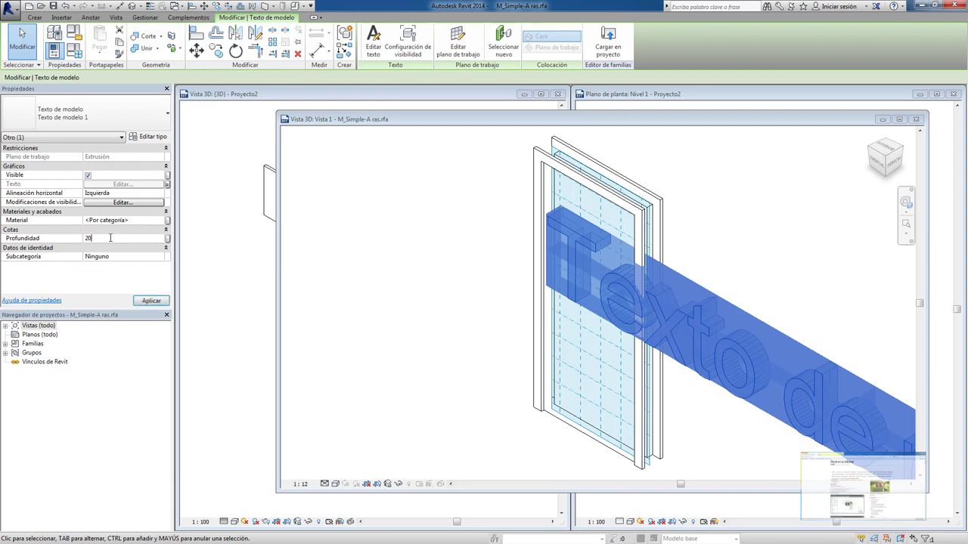
pyautogui.click(151, 300)
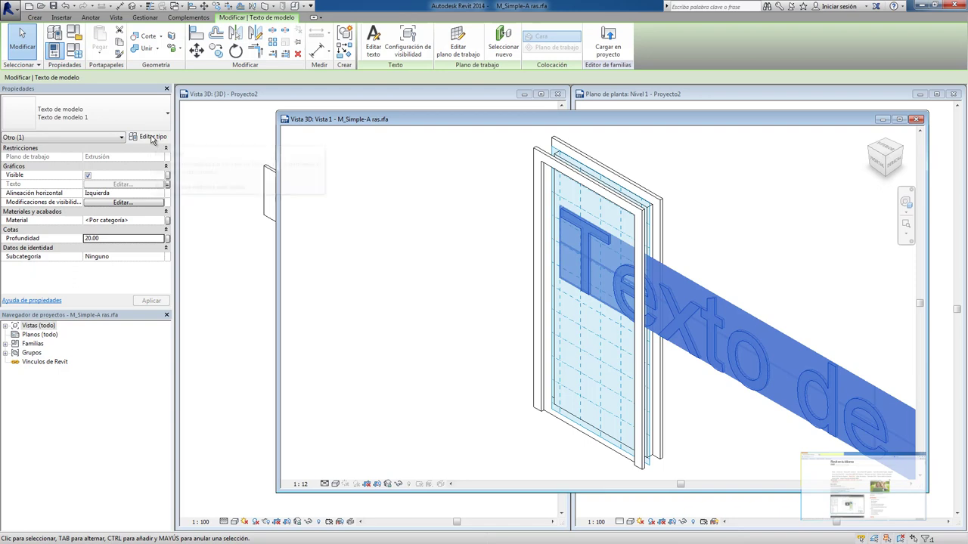
# Change the model text type's Tamaño de texto to 500.00
pyautogui.click(153, 137)
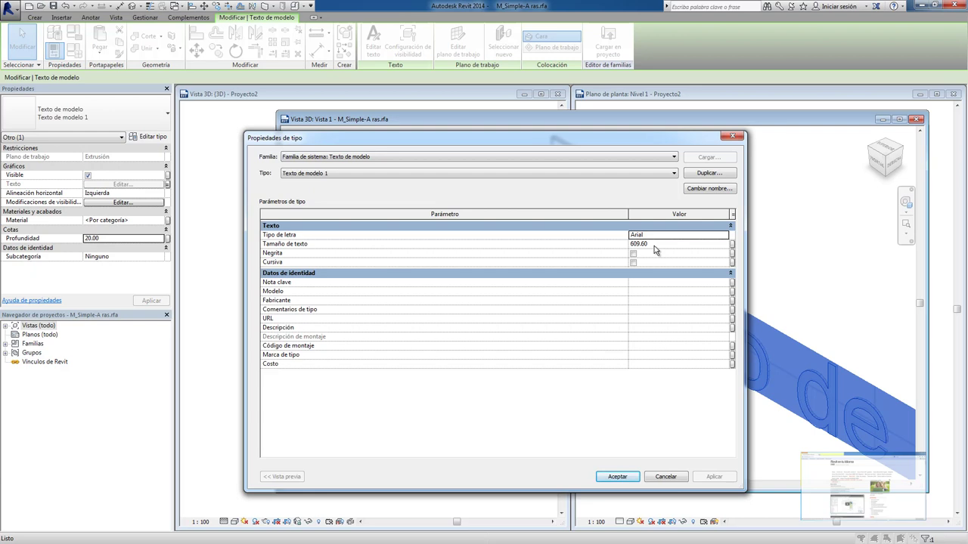
pyautogui.click(654, 245)
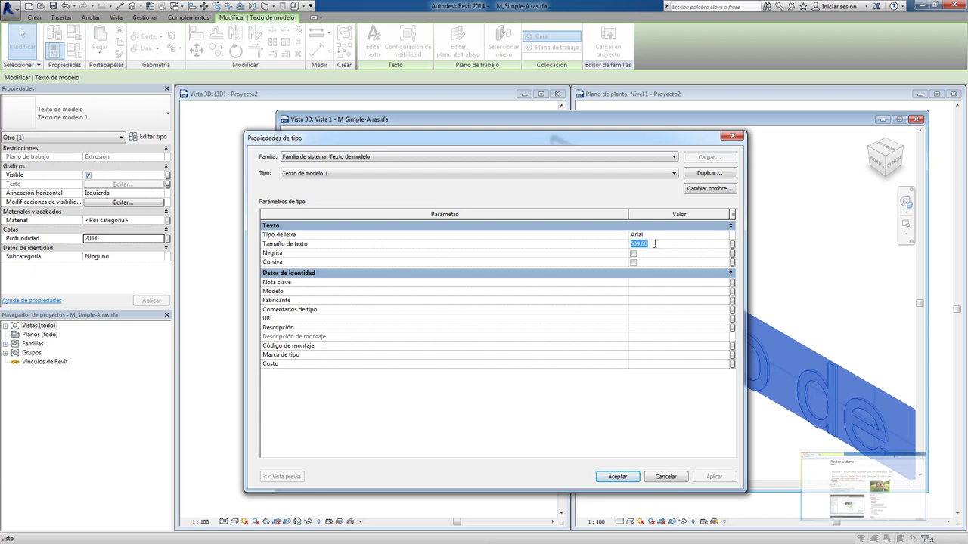
pyautogui.write('5')
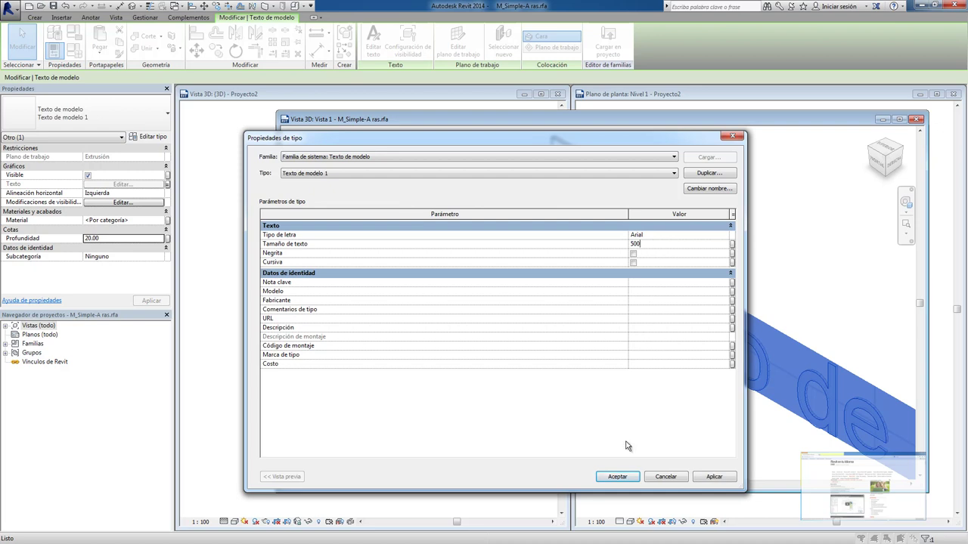
pyautogui.click(715, 479)
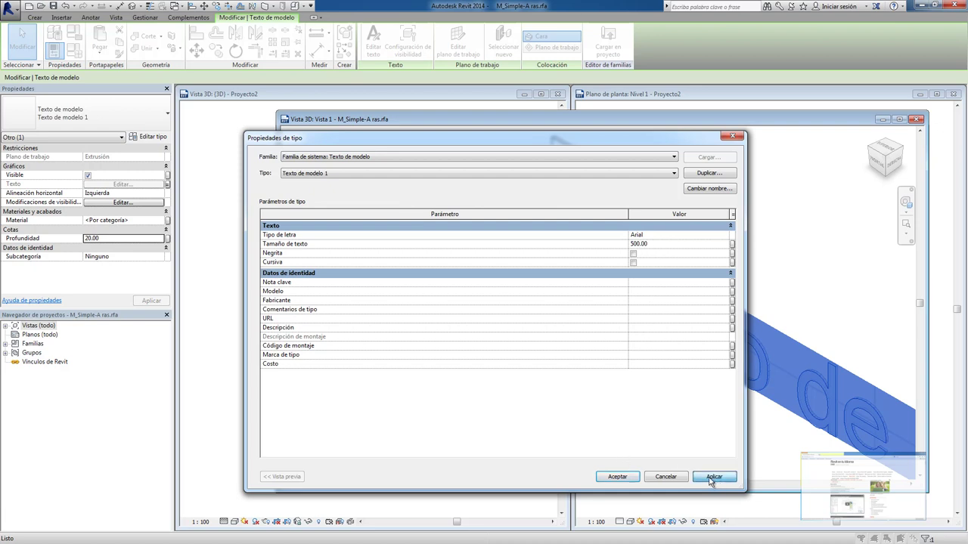
pyautogui.click(616, 476)
# Load the family into Proyecto2 overwriting the existing version, and close the family window
pyautogui.click(458, 247)
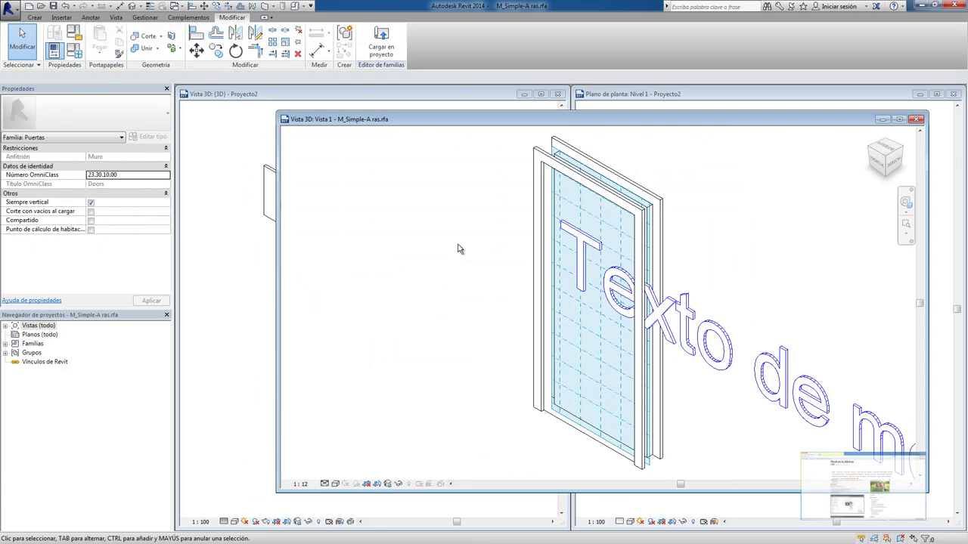
pyautogui.click(380, 47)
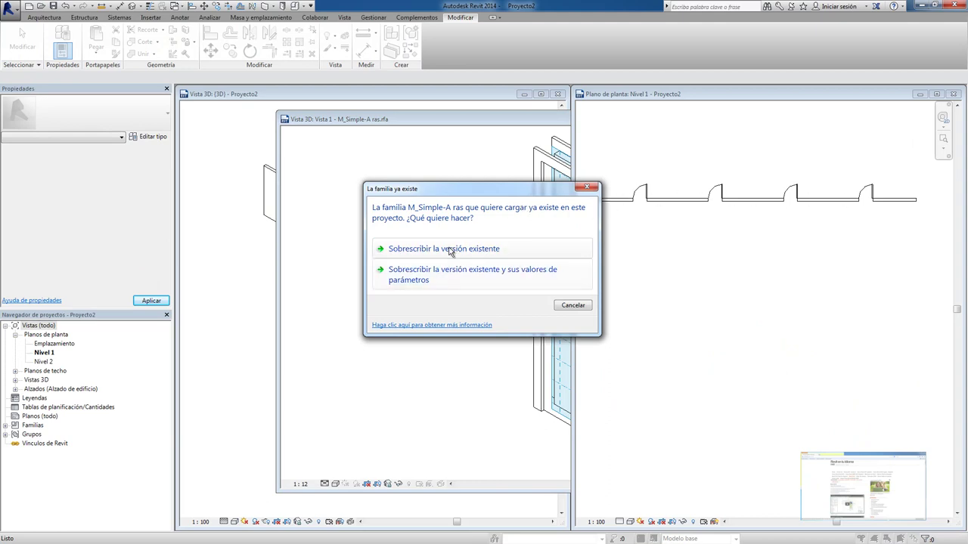
pyautogui.click(522, 249)
pyautogui.click(478, 253)
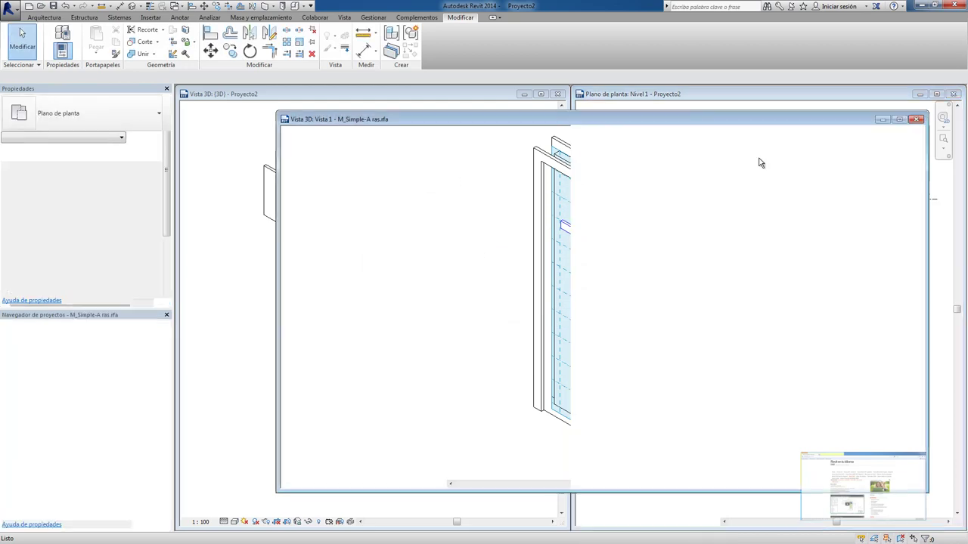
pyautogui.click(882, 118)
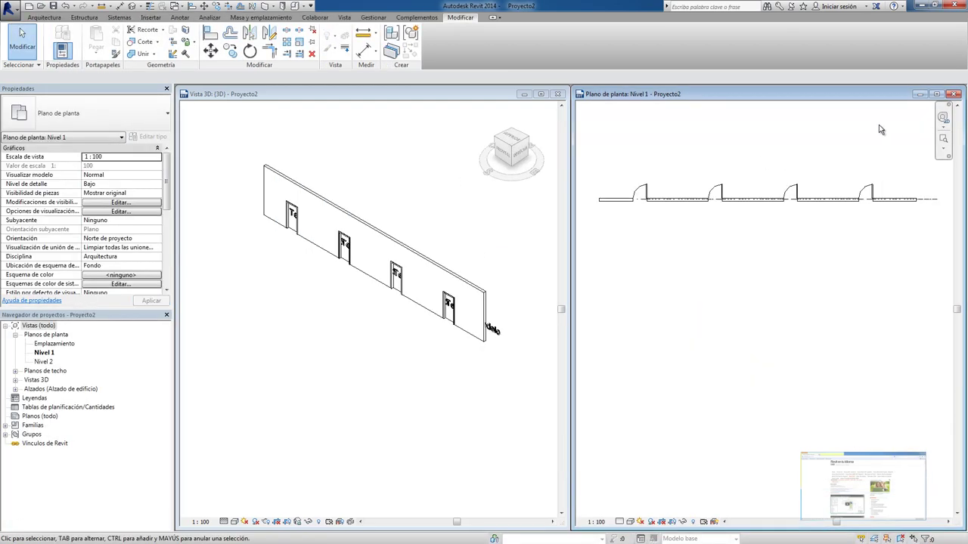
# Set the first door's Número de puerta to 101 in the 3D view
pyautogui.click(239, 201)
pyautogui.scroll(3, 240, 200)
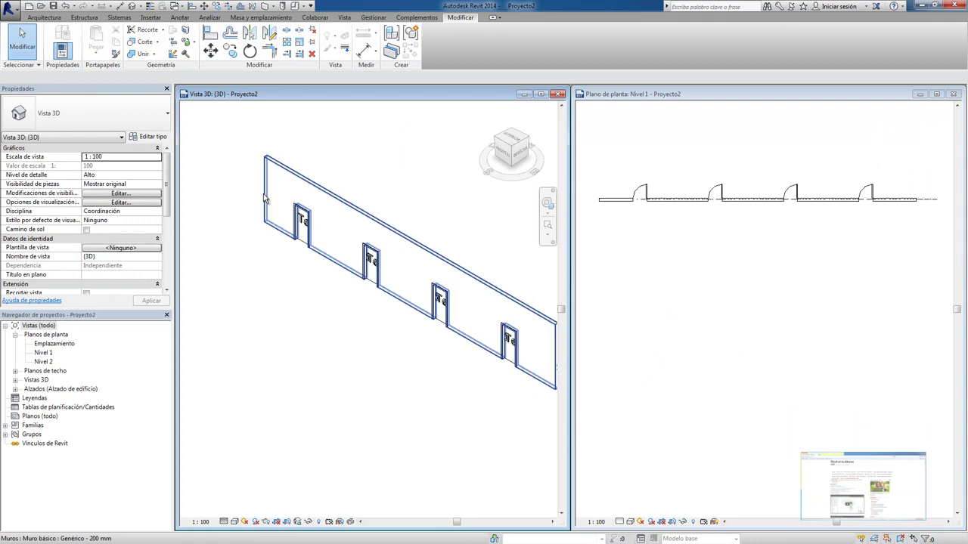
pyautogui.scroll(3, 292, 198)
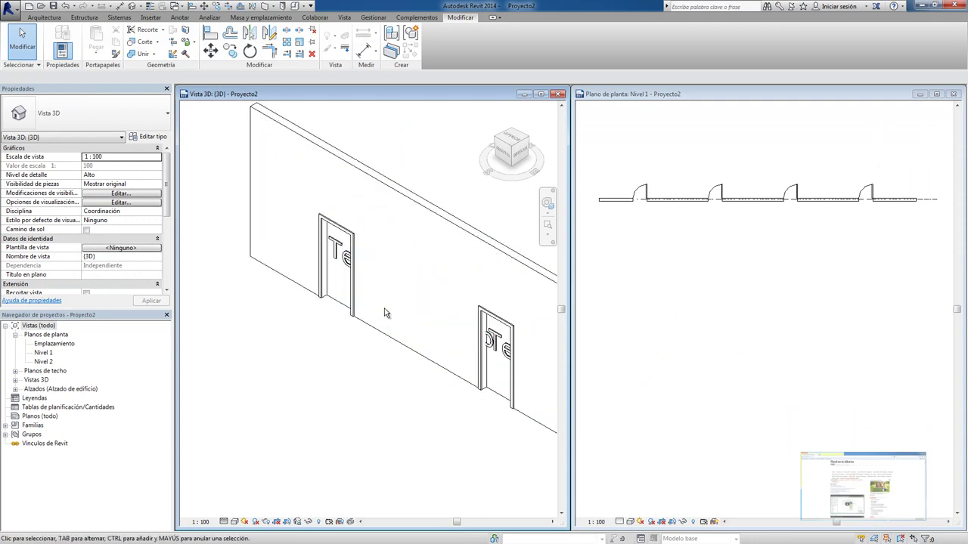
pyautogui.click(349, 236)
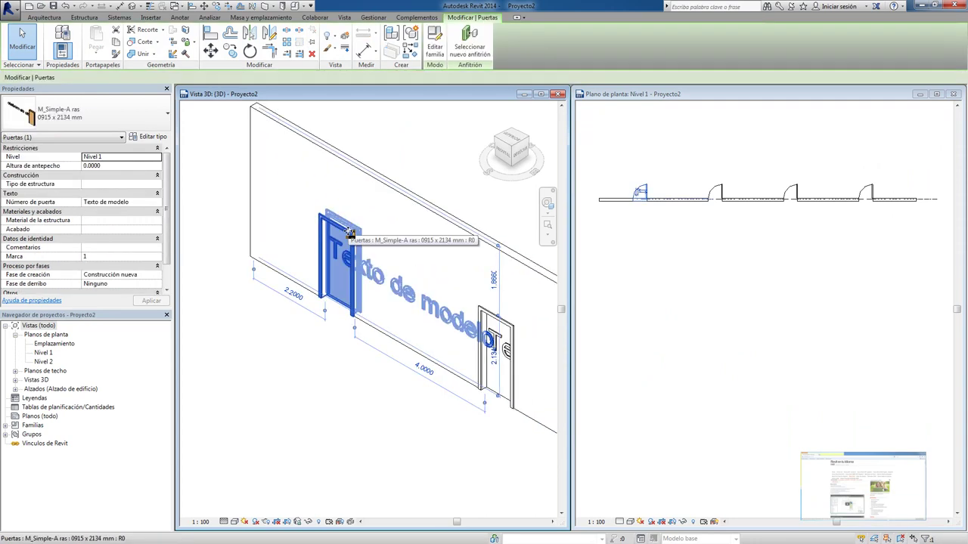
pyautogui.click(132, 202)
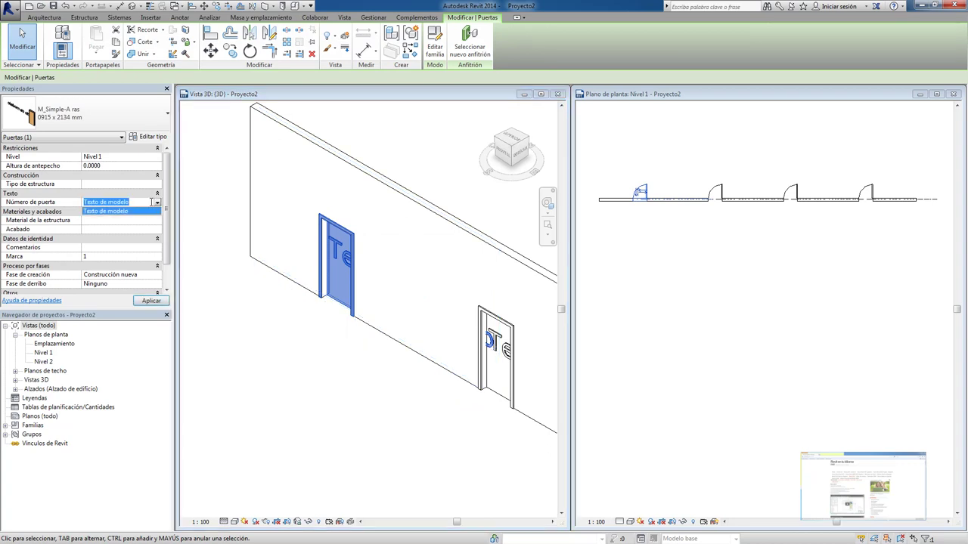
pyautogui.write('101')
pyautogui.click(151, 301)
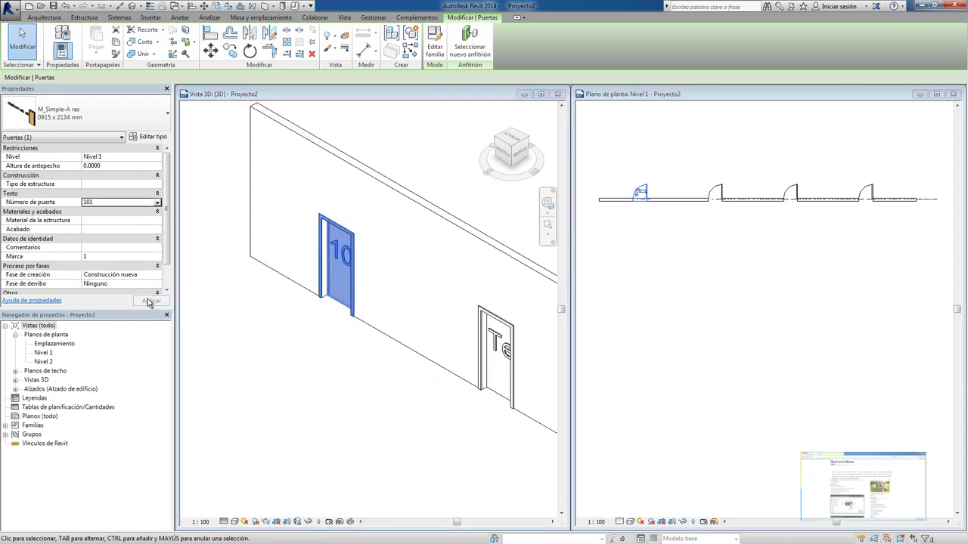
pyautogui.click(322, 310)
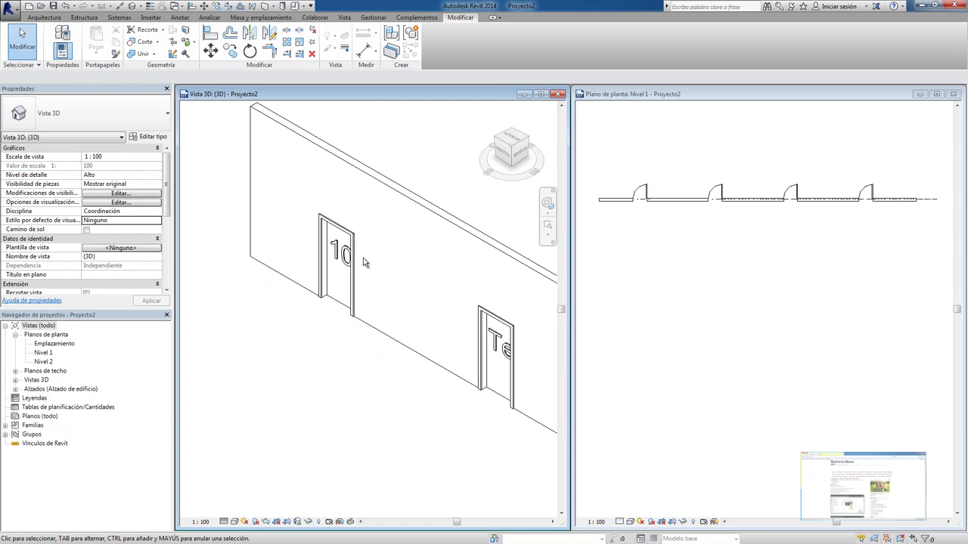
# Orbit to face the wall and give the second door its own Número de puerta value
pyautogui.click(547, 203)
pyautogui.moveTo(326, 187); pyautogui.dragTo(365, 174)
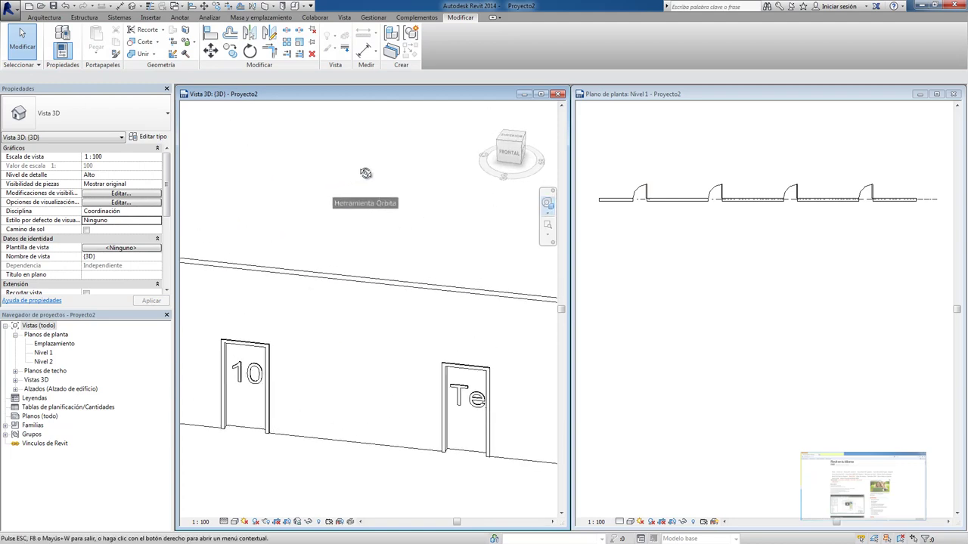
pyautogui.click(254, 370)
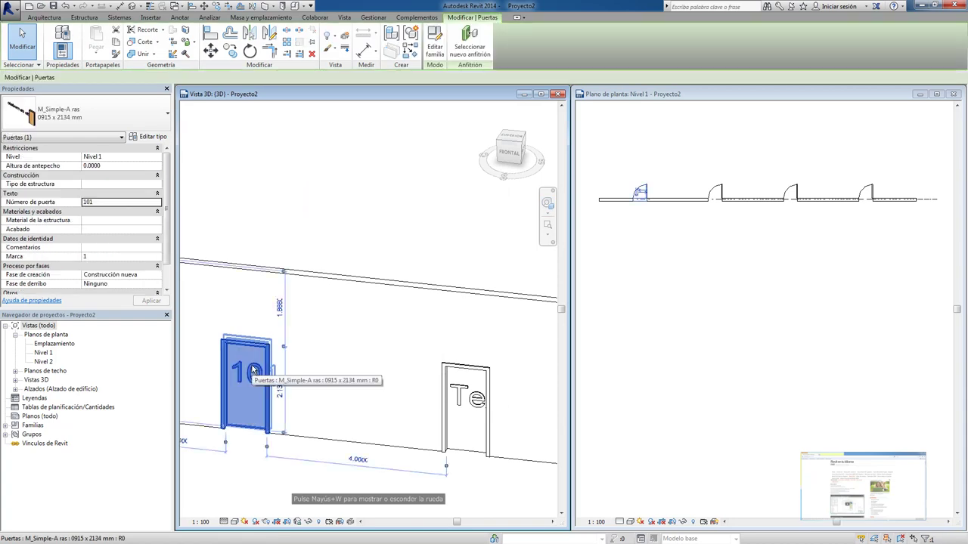
pyautogui.press('Escape')
pyautogui.click(464, 368)
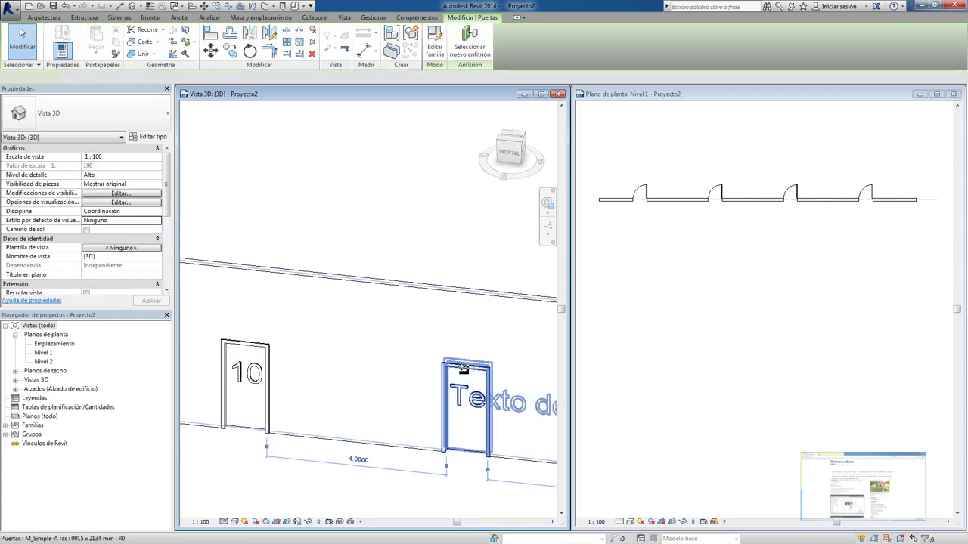
pyautogui.click(463, 368)
pyautogui.click(132, 204)
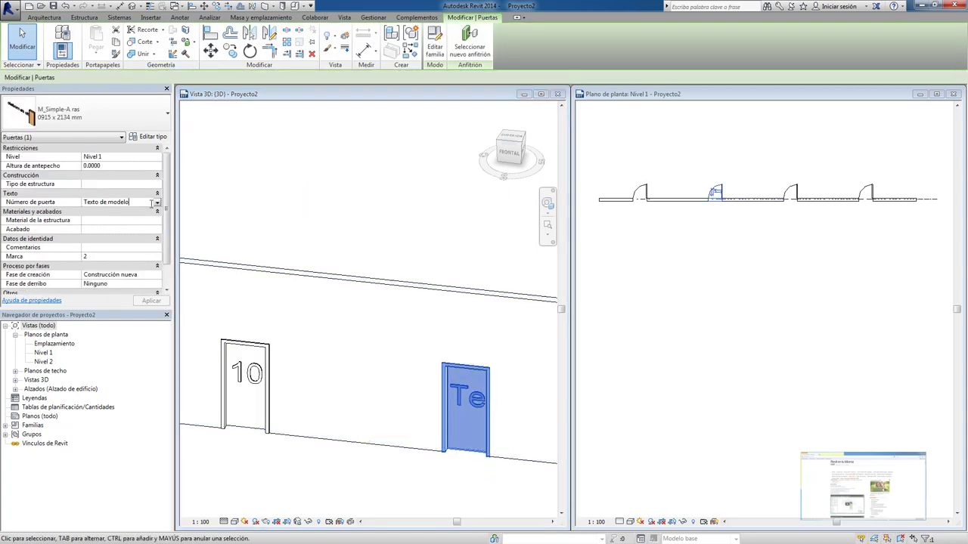
pyautogui.click(113, 212)
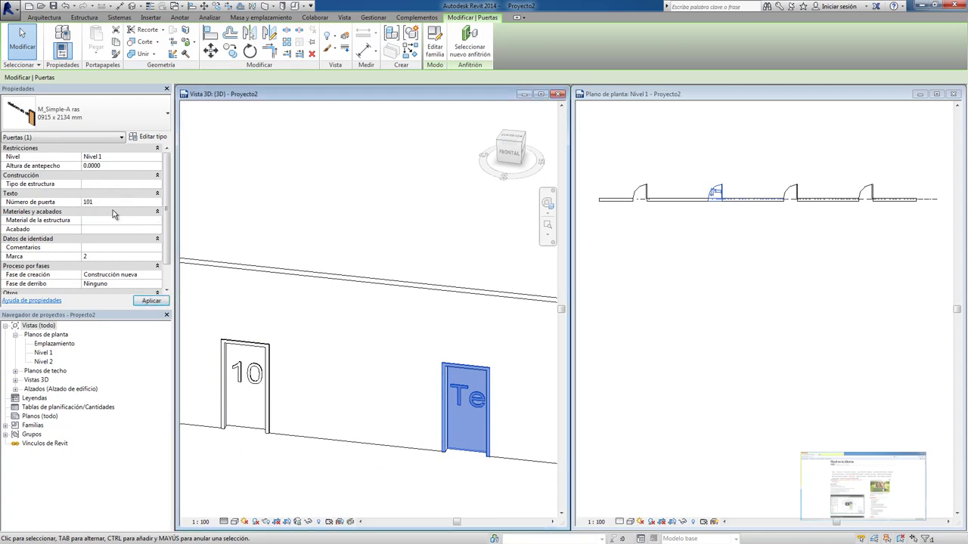
pyautogui.doubleClick(98, 201)
pyautogui.click(347, 218)
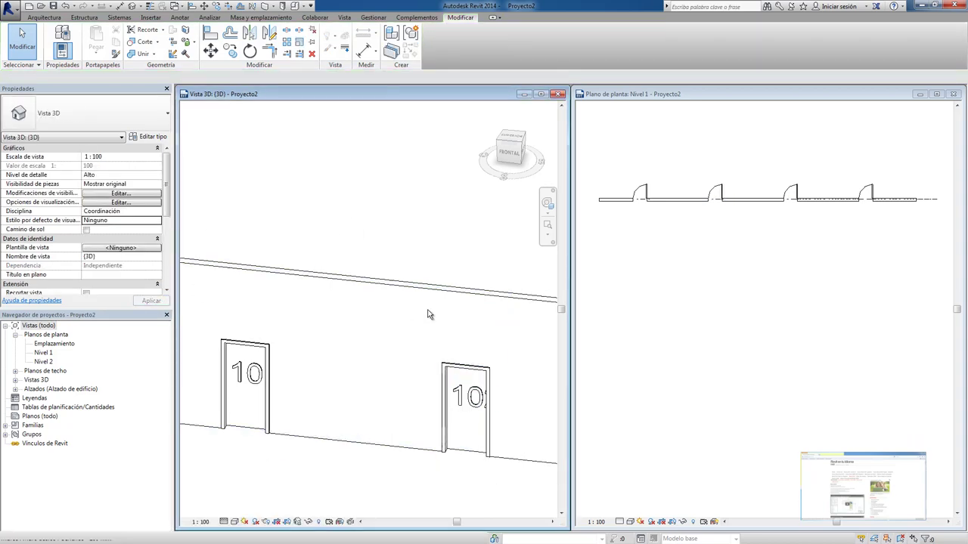
pyautogui.click(460, 372)
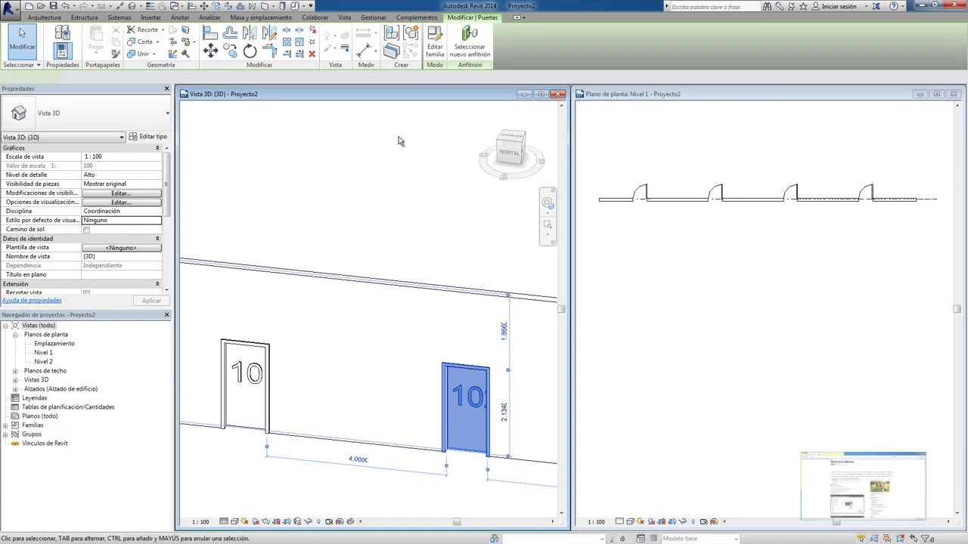
# Reopen the door family and set the model text type's Tamaño de texto to 200.00
pyautogui.click(435, 42)
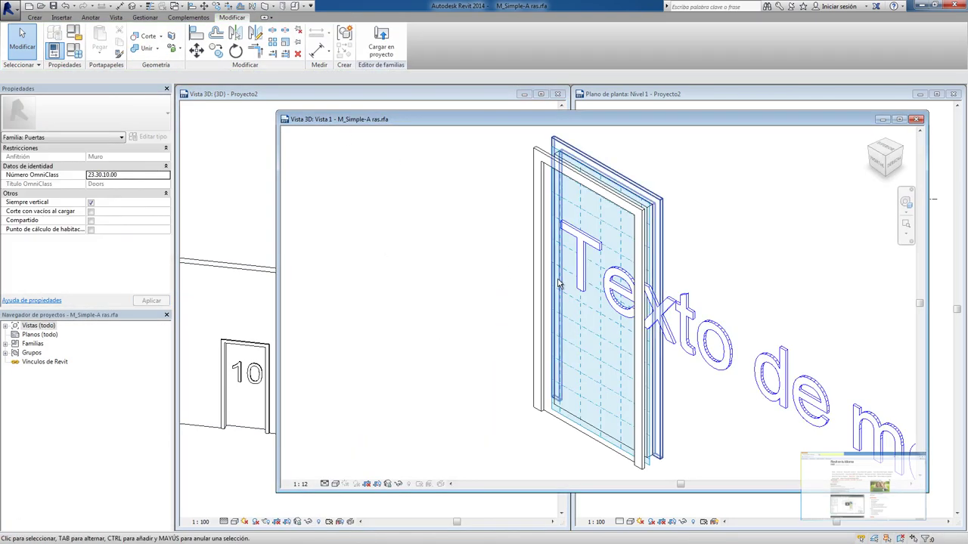
pyautogui.click(709, 288)
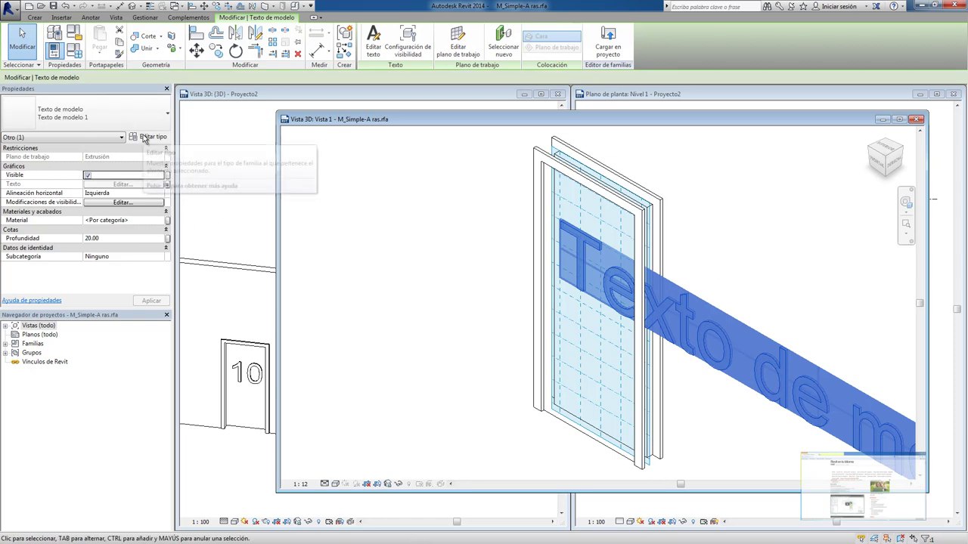
pyautogui.click(144, 138)
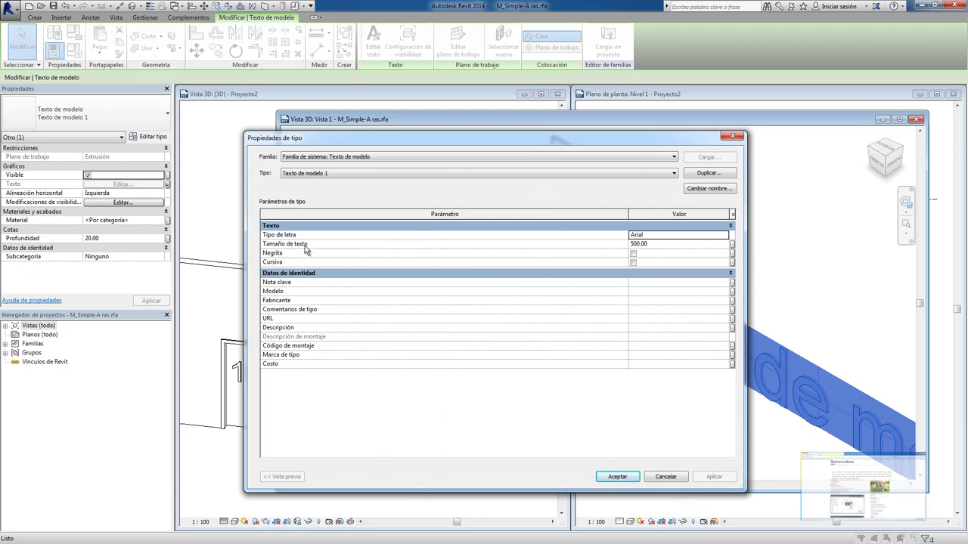
pyautogui.click(652, 245)
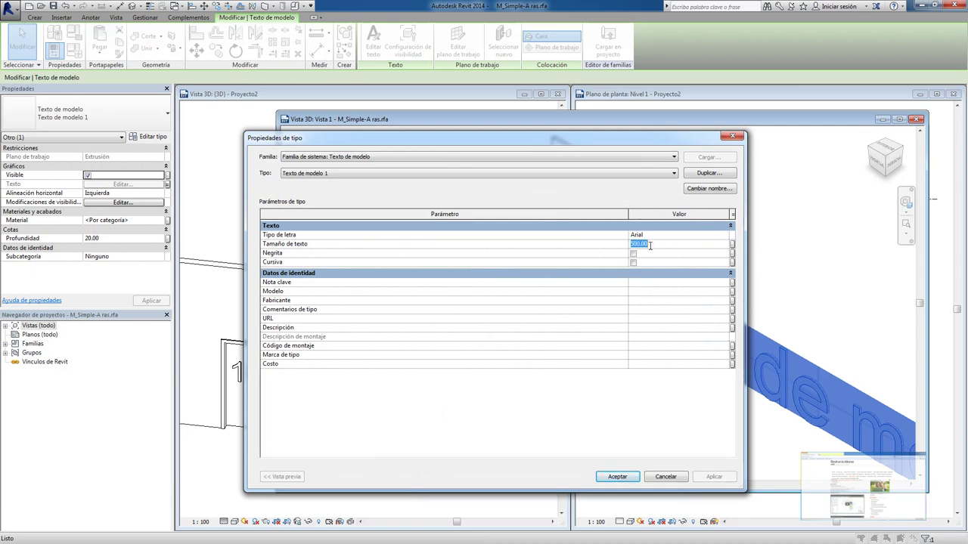
pyautogui.write('200')
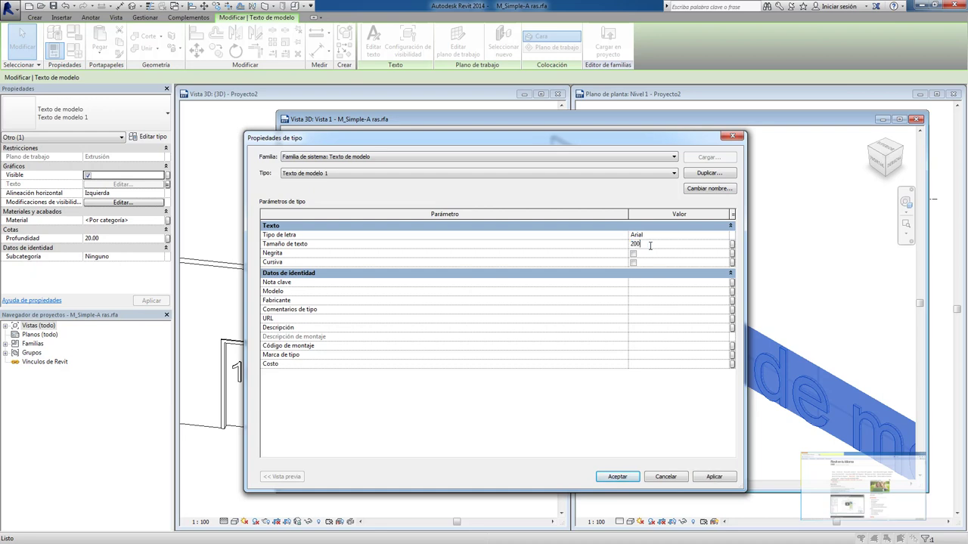
pyautogui.click(714, 477)
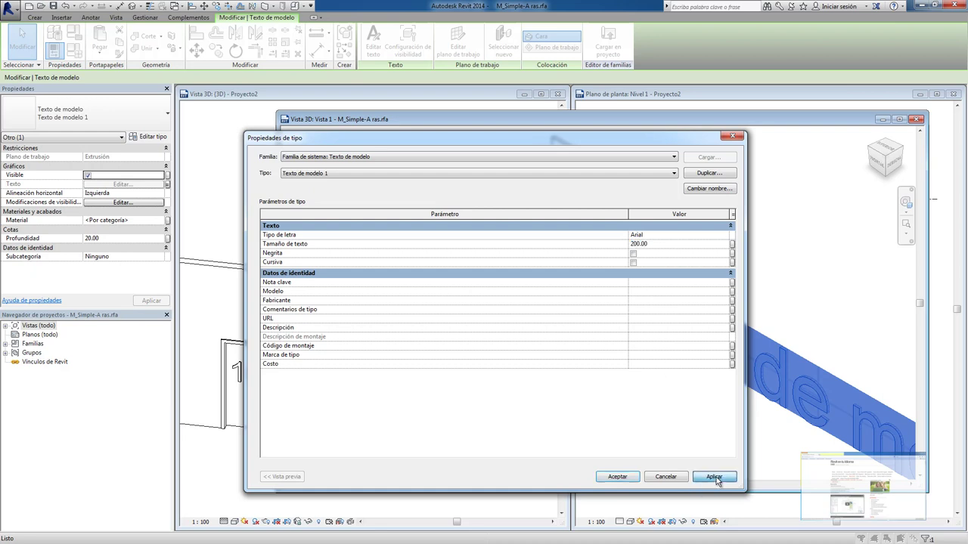
pyautogui.click(616, 477)
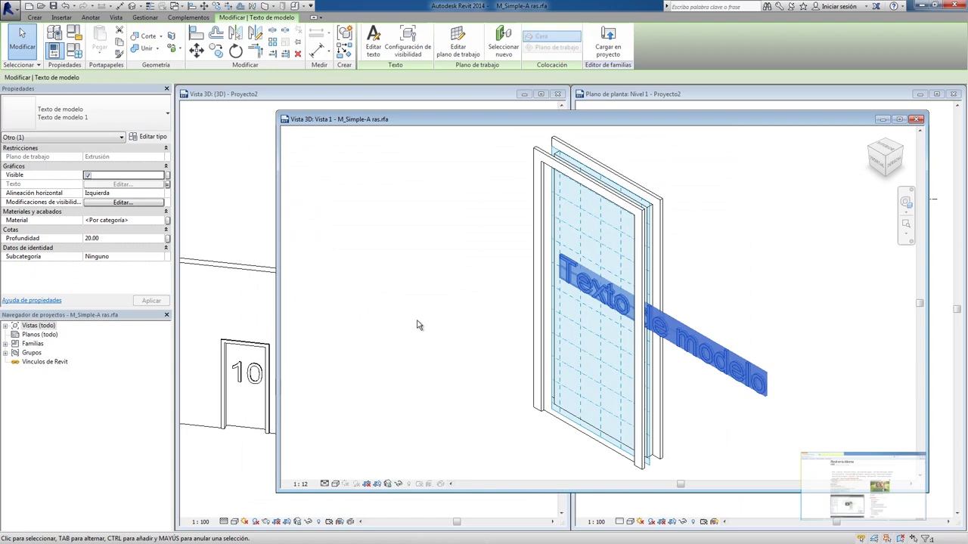
pyautogui.click(148, 137)
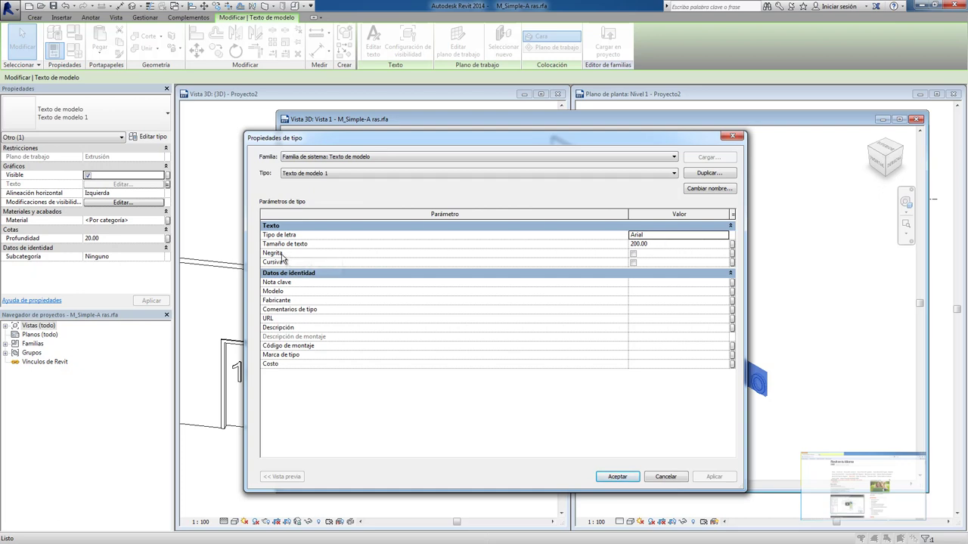
pyautogui.click(618, 478)
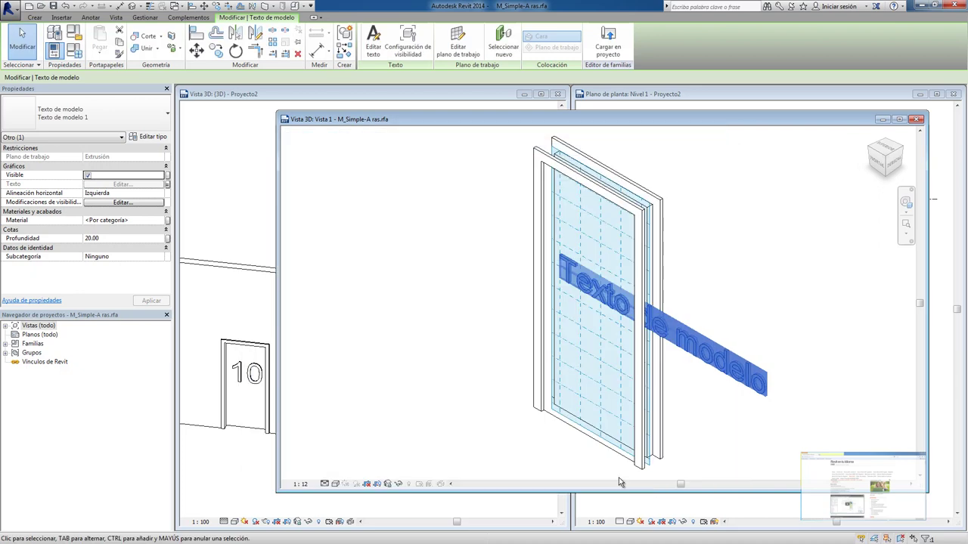
# Reload the resized door family into Proyecto2, overwriting the existing version
pyautogui.click(598, 45)
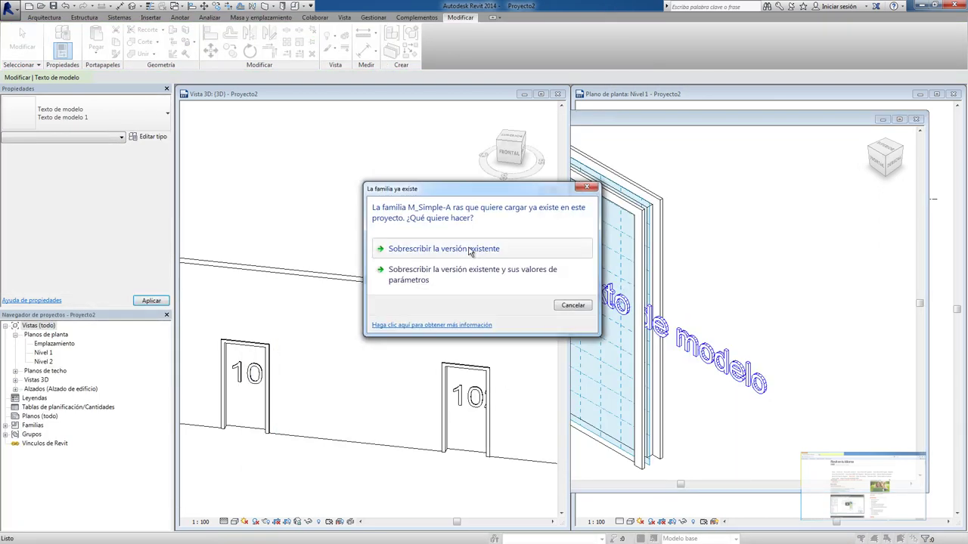
pyautogui.click(473, 250)
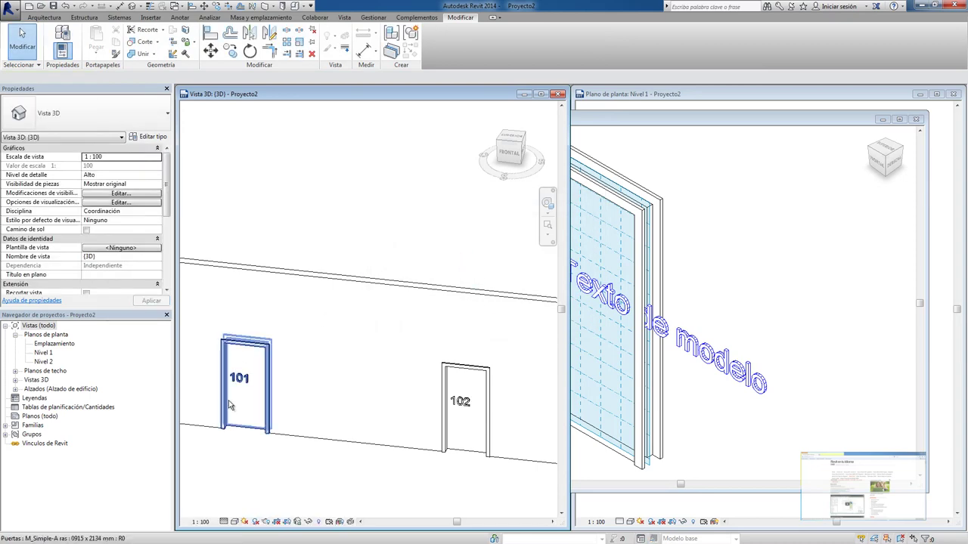
pyautogui.scroll(3, 230, 403)
pyautogui.scroll(2, 232, 398)
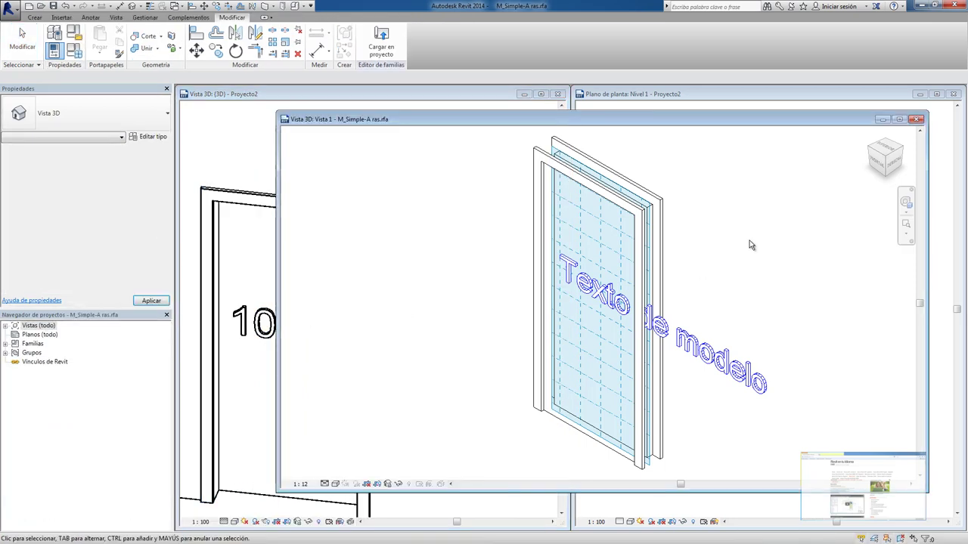
# In the front view, move the model text up to the top of the door panel
pyautogui.click(878, 166)
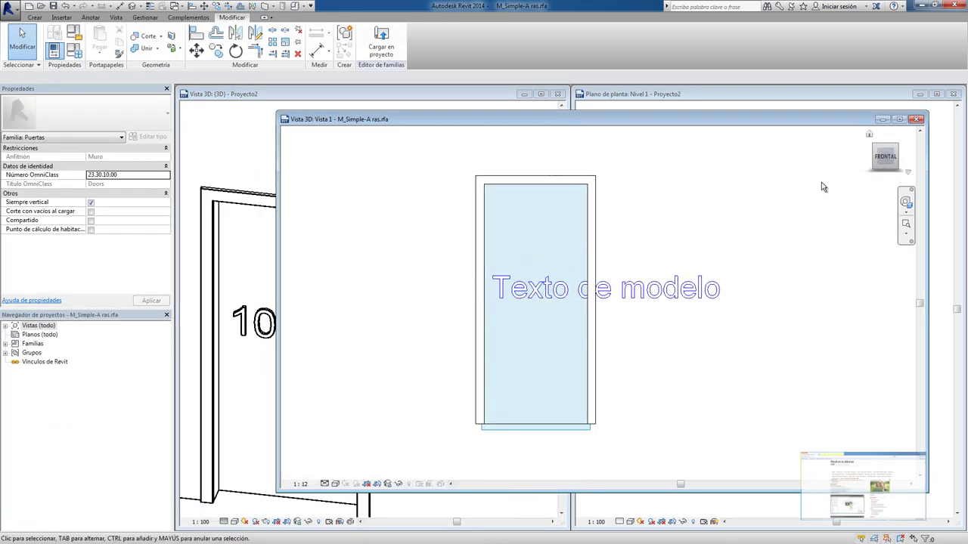
pyautogui.click(643, 291)
pyautogui.moveTo(635, 283); pyautogui.dragTo(644, 212)
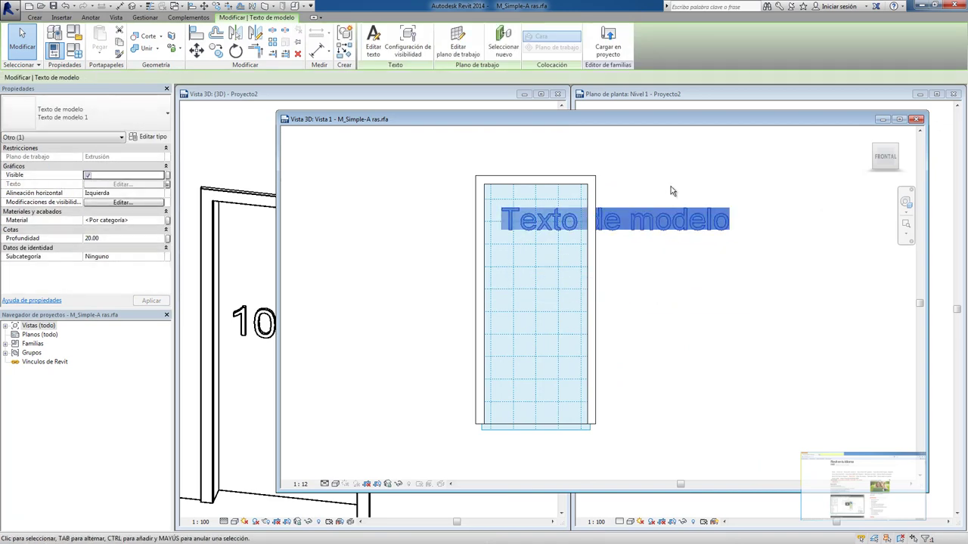
# Change the model text's wording to 'No. de Pta'
pyautogui.click(375, 47)
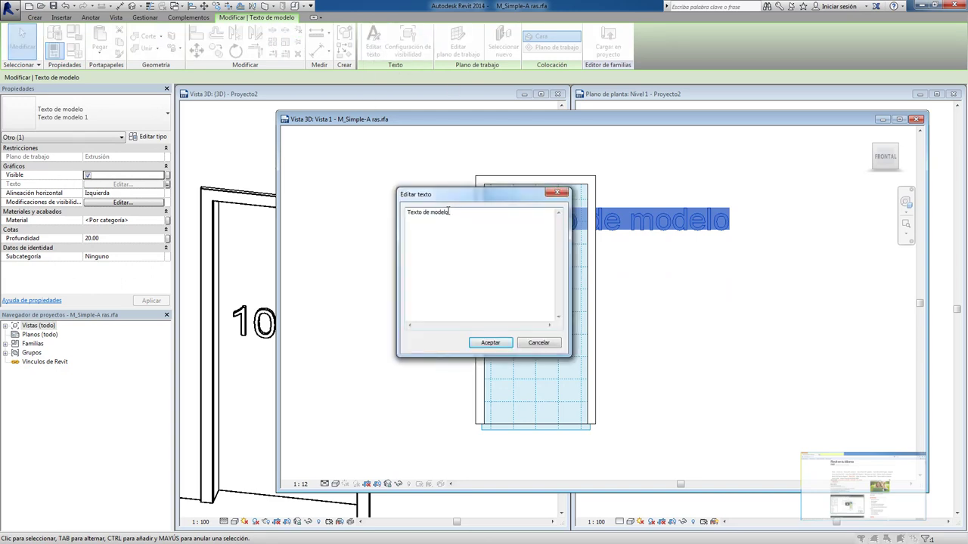
pyautogui.write('o. de Pta')
pyautogui.click(502, 344)
pyautogui.click(453, 214)
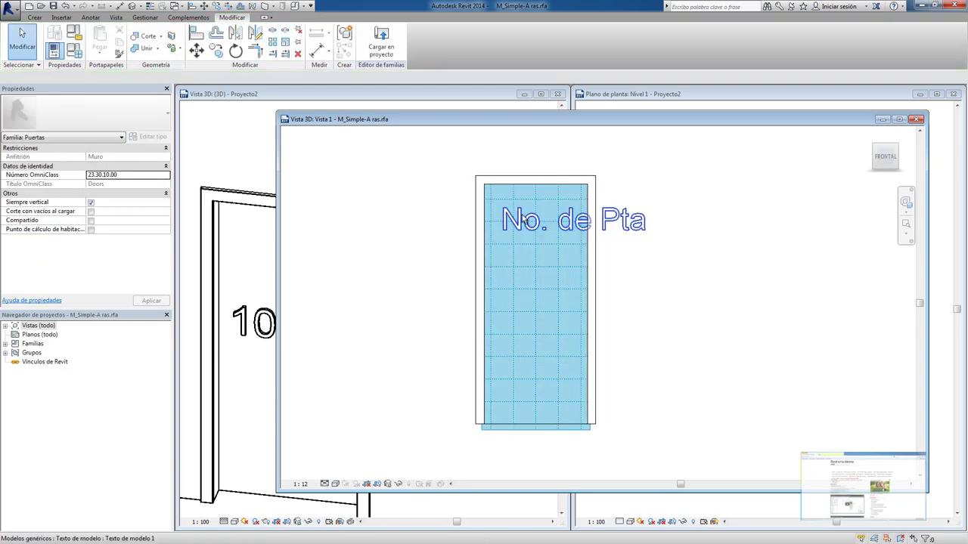
# Reload the updated door family into Proyecto2, overwriting the existing version
pyautogui.click(382, 44)
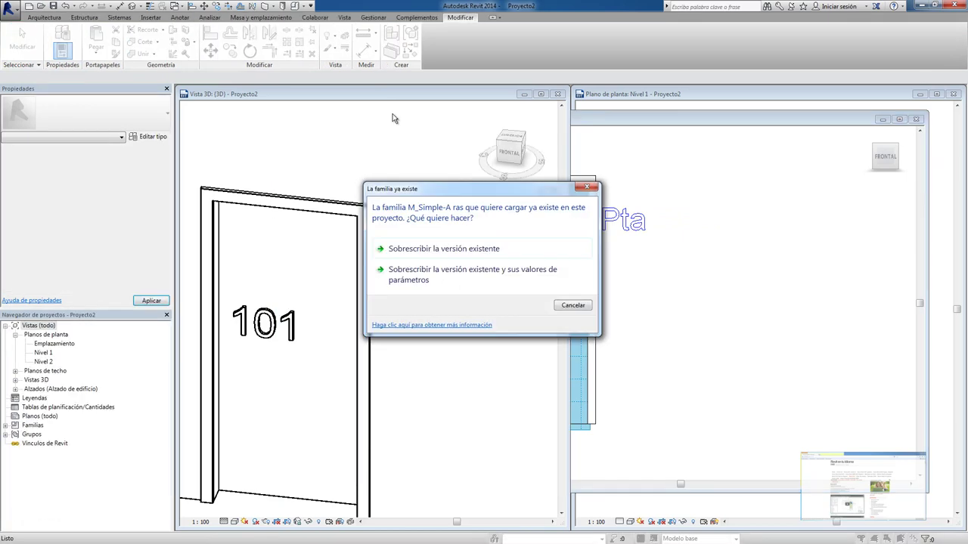
pyautogui.click(492, 250)
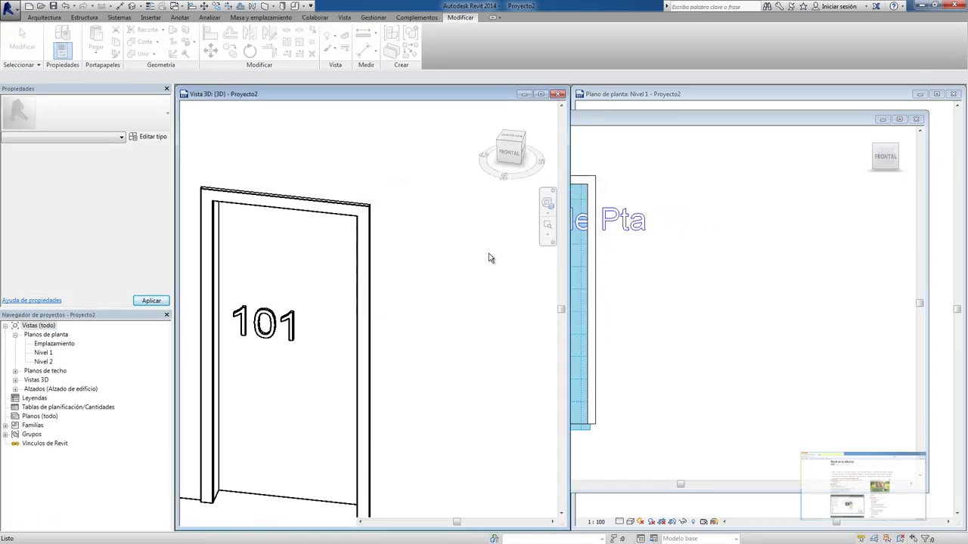
pyautogui.scroll(-2, 255, 246)
pyautogui.scroll(-2, 264, 254)
pyautogui.scroll(-1, 255, 253)
pyautogui.scroll(-1, 318, 257)
pyautogui.scroll(1, 341, 220)
pyautogui.scroll(1, 524, 270)
pyautogui.scroll(-2, 526, 270)
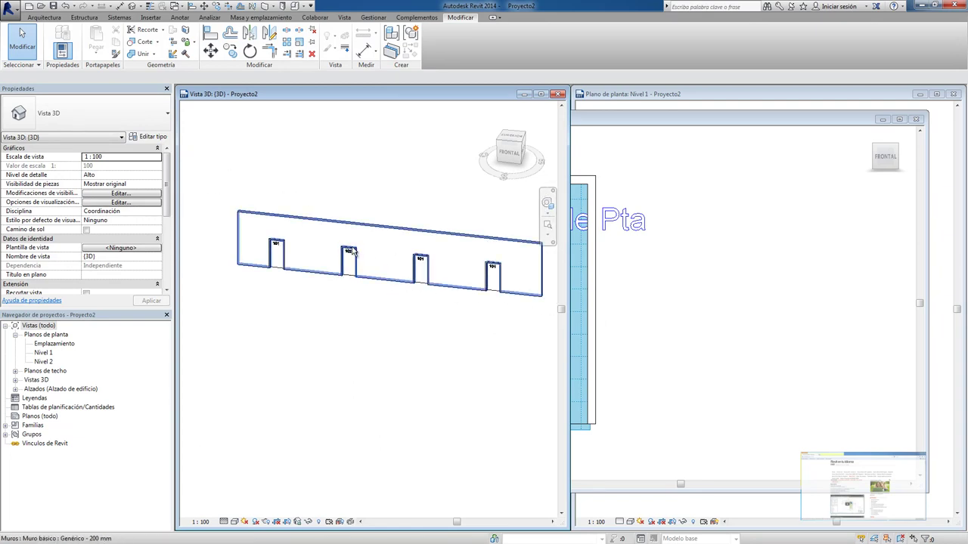
pyautogui.scroll(2, 514, 270)
# Set the third door's Número de puerta to 103
pyautogui.click(508, 269)
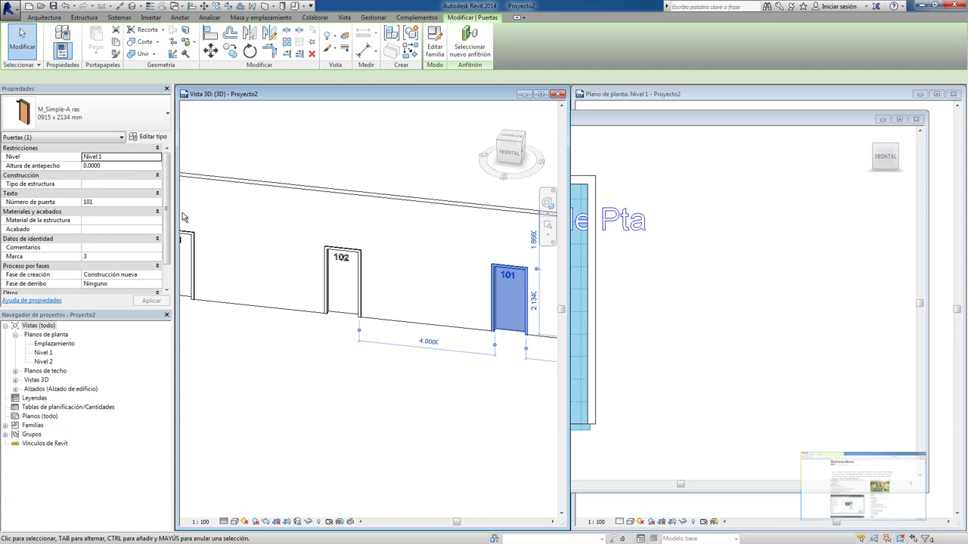
pyautogui.click(111, 203)
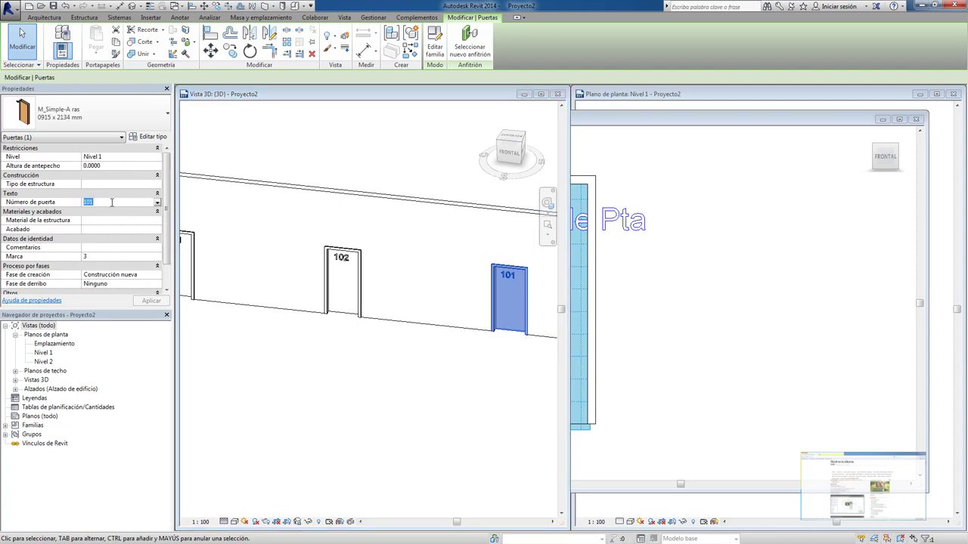
pyautogui.write('103')
pyautogui.scroll(-1, 211, 361)
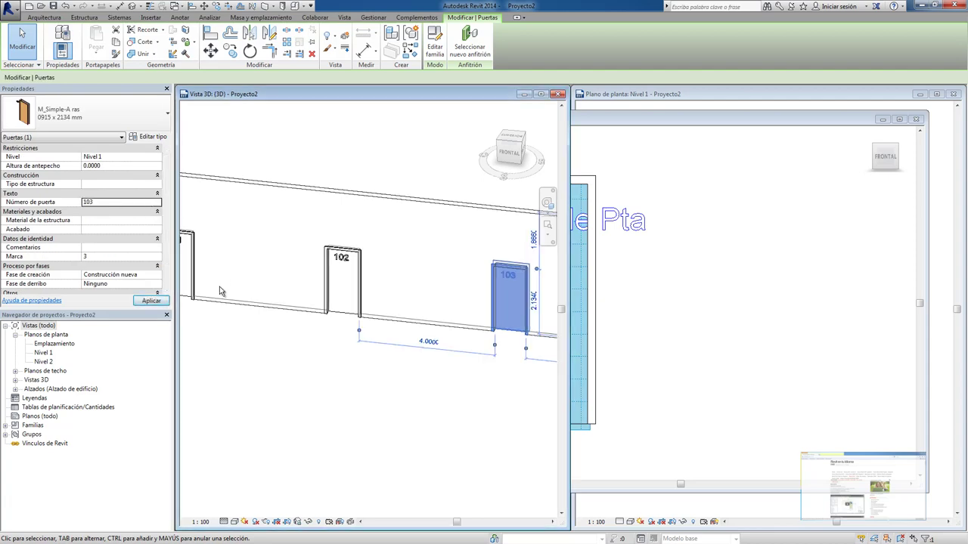
pyautogui.scroll(-1, 211, 362)
pyautogui.scroll(-1, 211, 361)
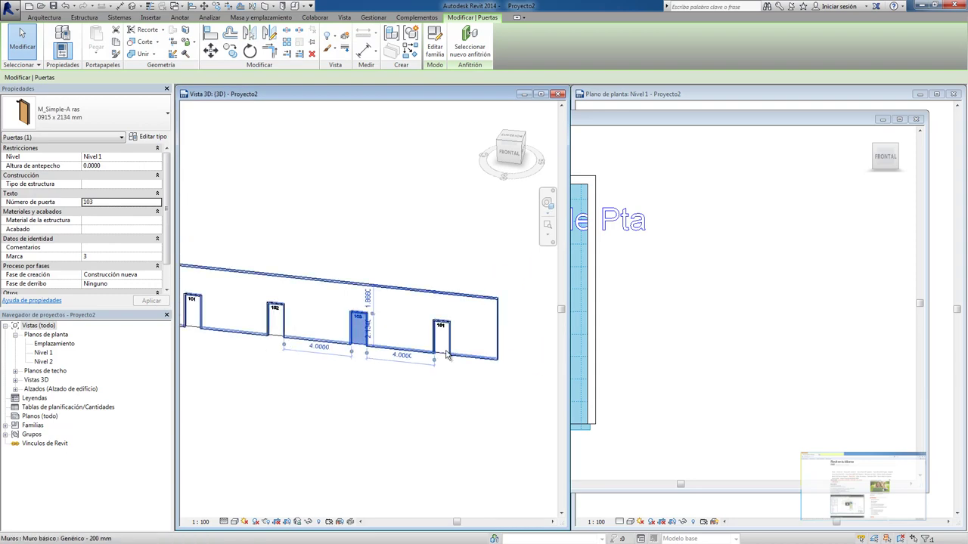
pyautogui.click(466, 270)
# Set the last door's Número de puerta to 104 and reopen the door family for editing
pyautogui.click(449, 330)
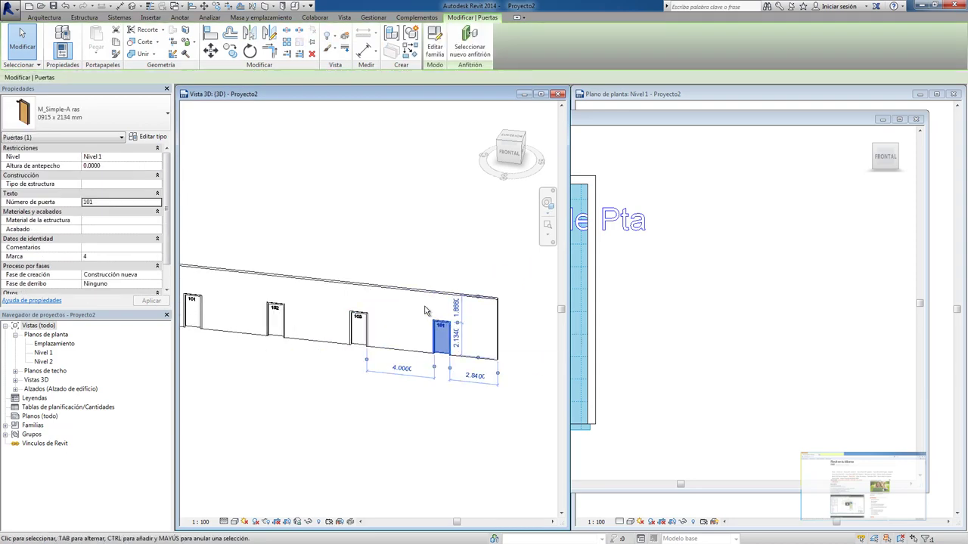
pyautogui.click(135, 202)
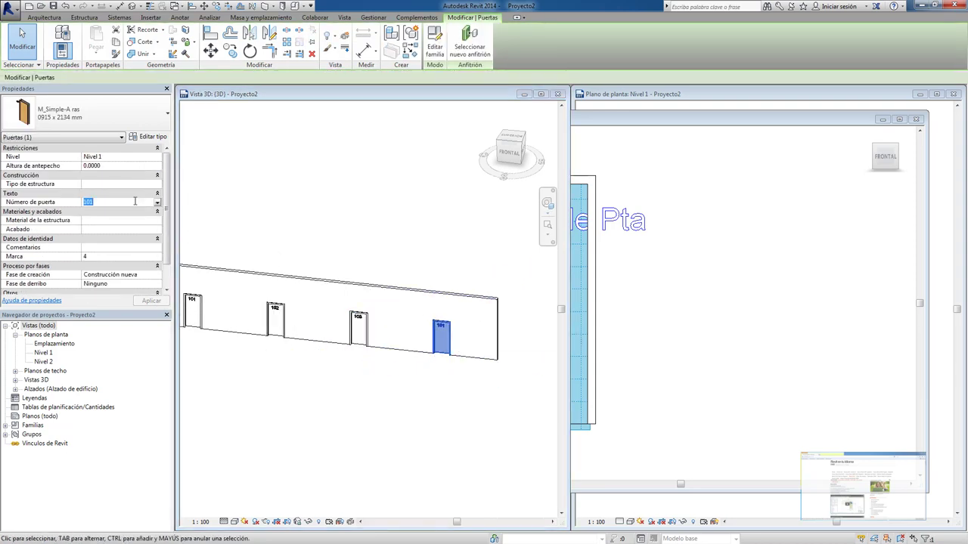
pyautogui.write('104')
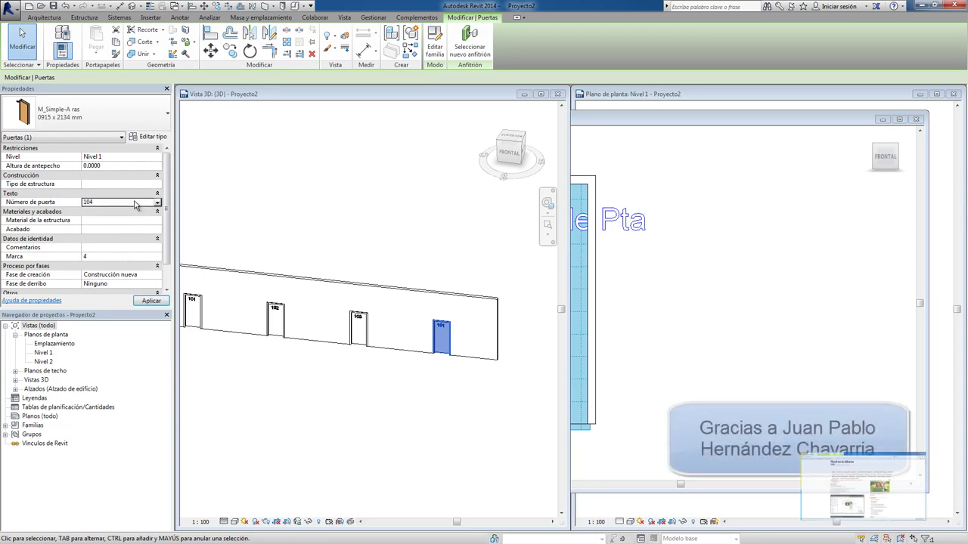
pyautogui.click(256, 194)
pyautogui.scroll(-3, 401, 227)
pyautogui.doubleClick(338, 284)
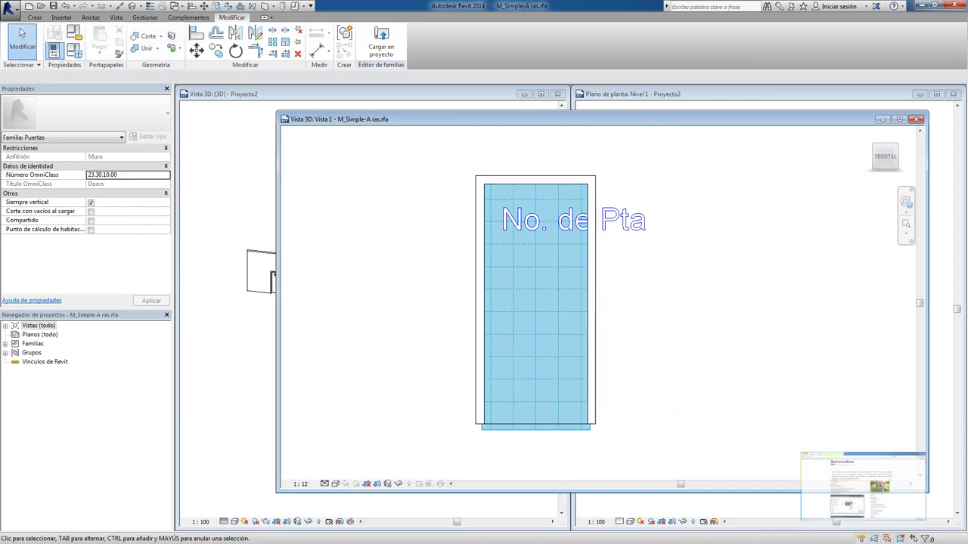
# Save the family as 'M_Simple-A ras Número' in the Nuevos folder, then close the family window
pyautogui.click(10, 7)
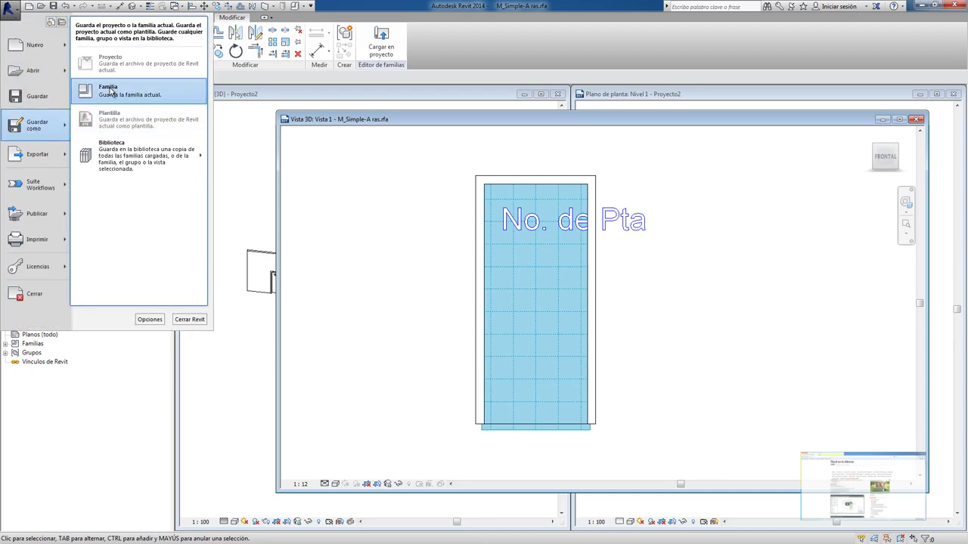
pyautogui.click(111, 94)
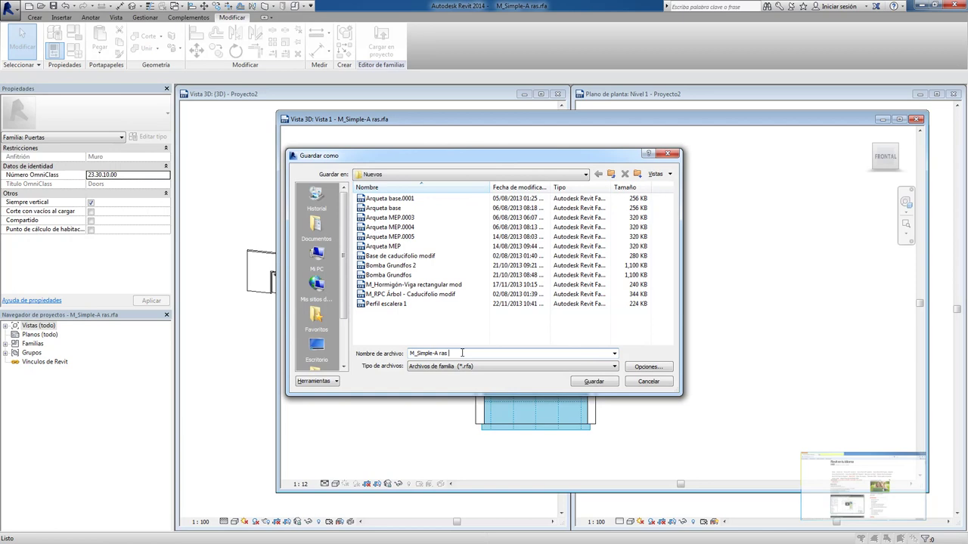
pyautogui.write('úm')
pyautogui.click(595, 382)
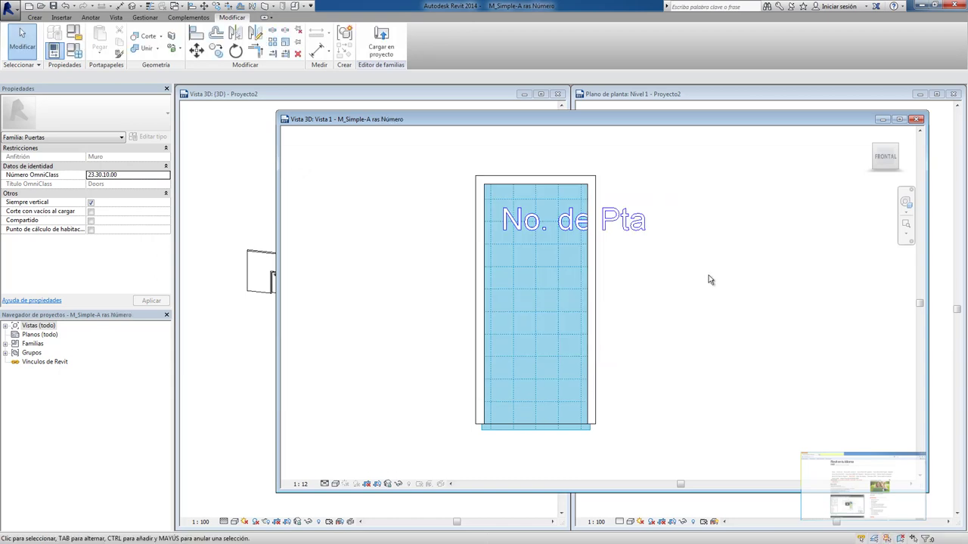
pyautogui.click(916, 120)
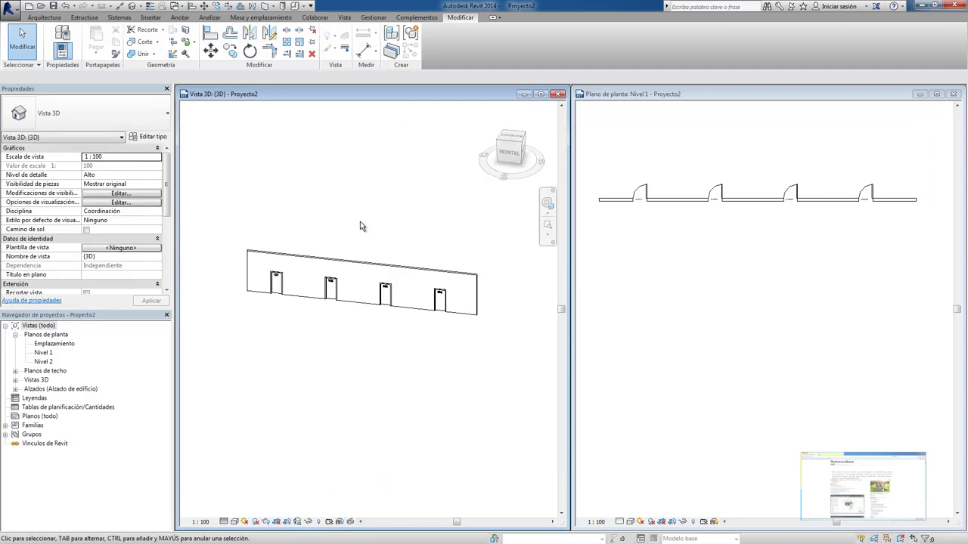